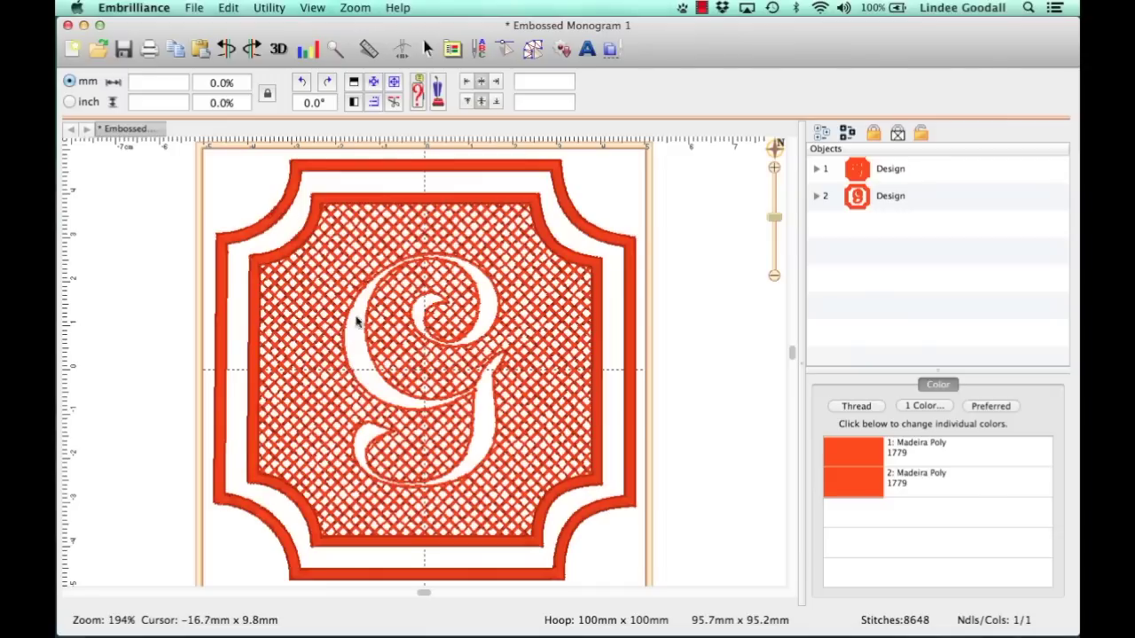
# - Start a new blank design and browse the digitizing Library of ready-made outline shapes
pyautogui.click(73, 50)
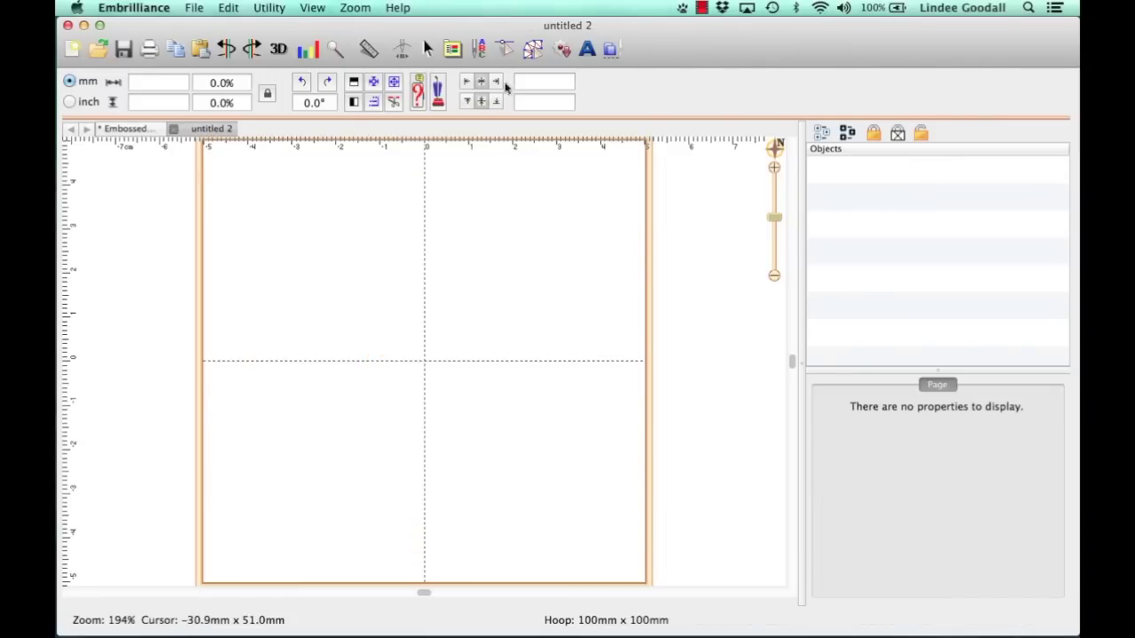
pyautogui.click(534, 51)
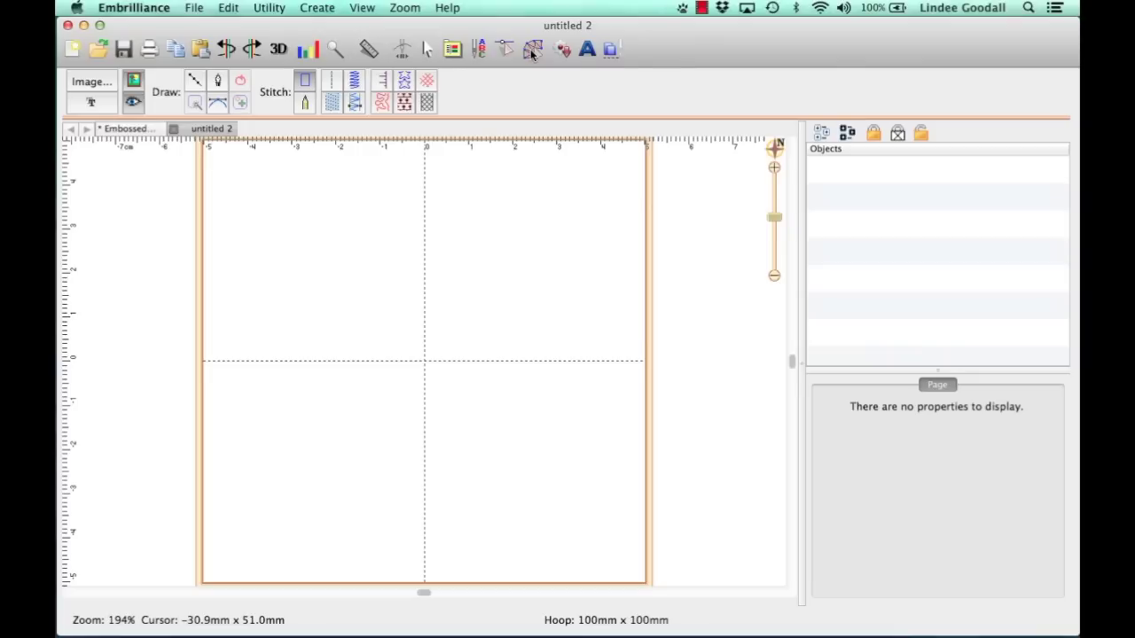
pyautogui.click(562, 50)
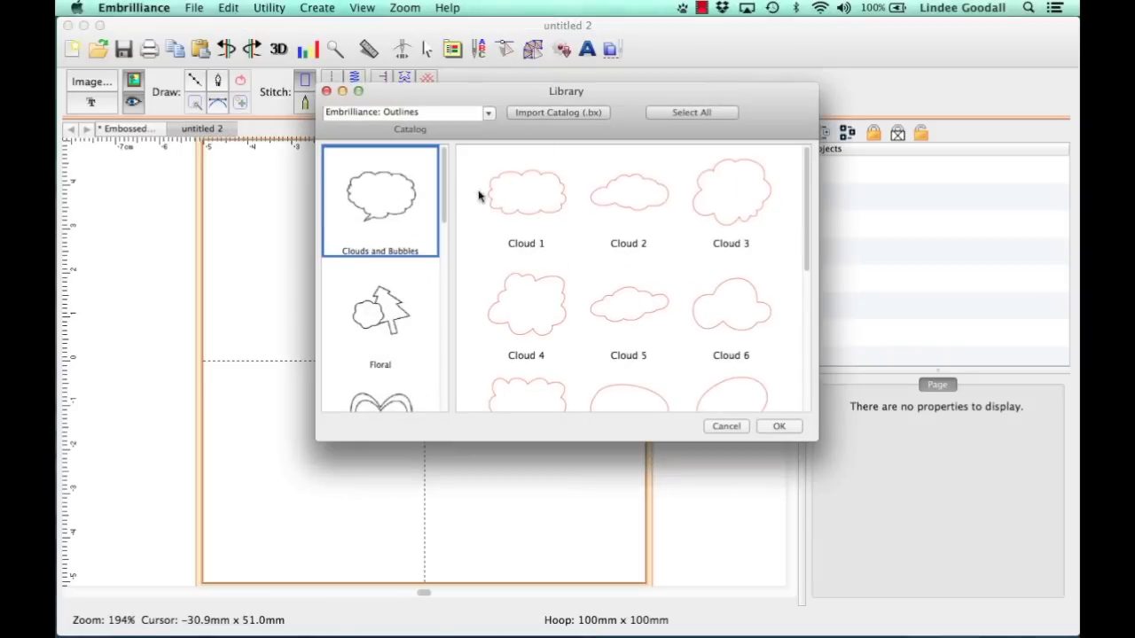
pyautogui.scroll(-1, 445, 210)
pyautogui.moveTo(446, 210); pyautogui.dragTo(431, 285)
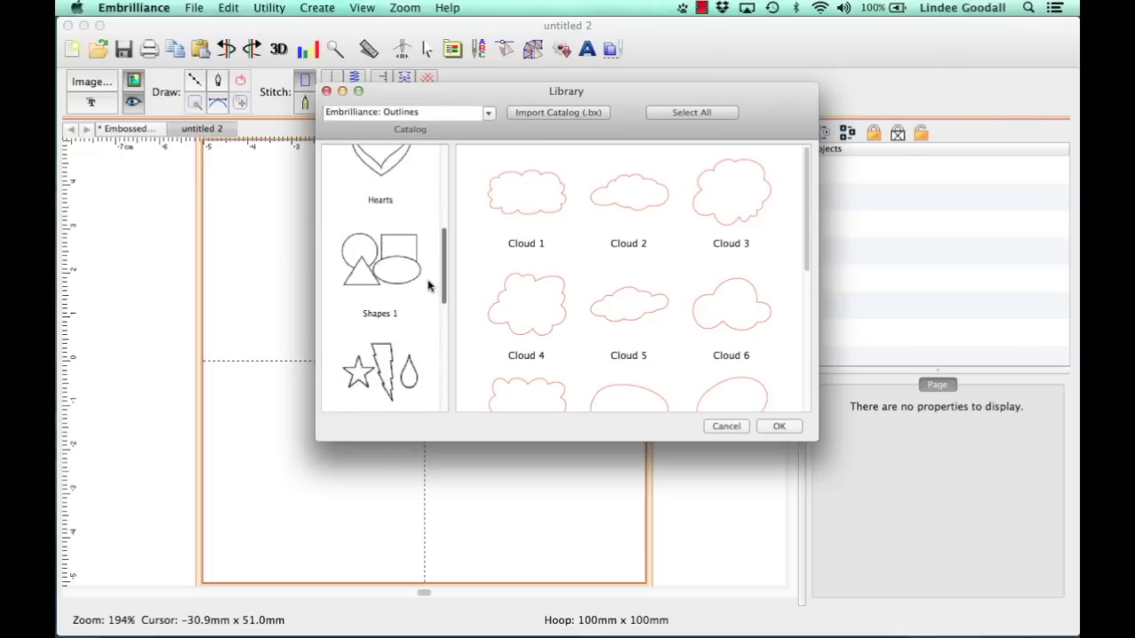
pyautogui.scroll(-5, 436, 292)
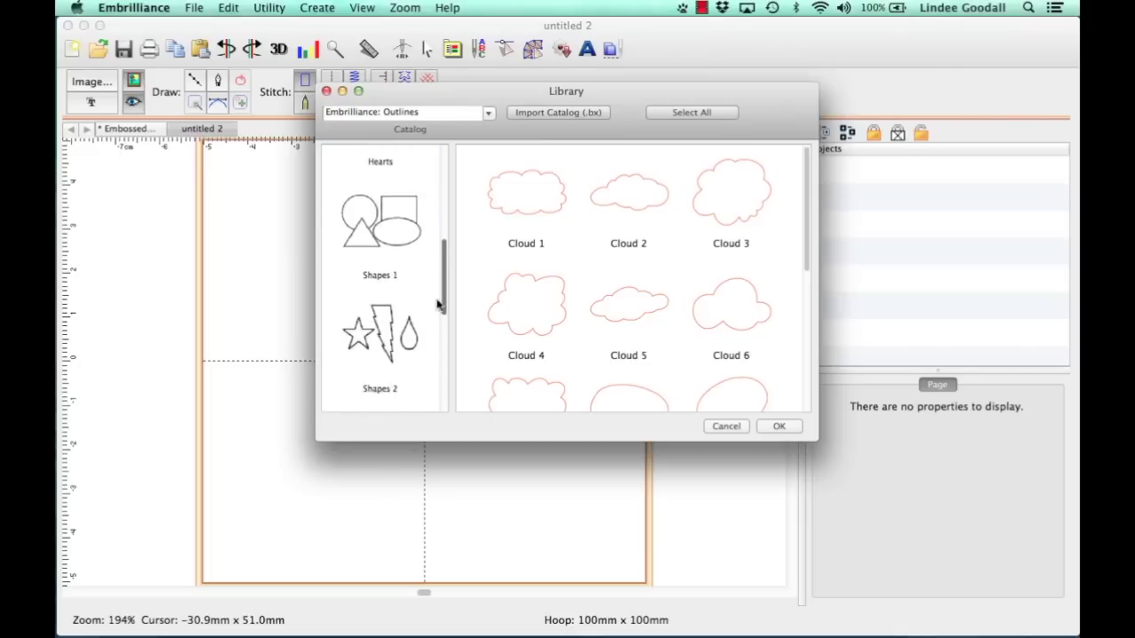
pyautogui.scroll(-3, 440, 341)
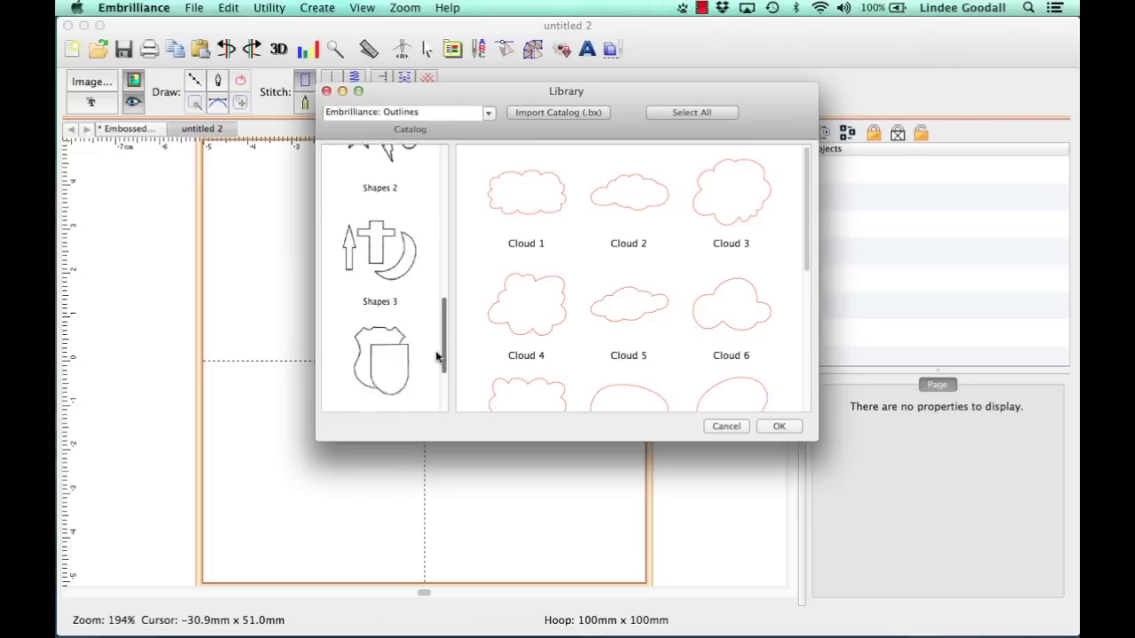
# - Insert Shield 19 from the Shields catalog and enlarge it to about 78.4 × 78.0 mm
pyautogui.click(371, 327)
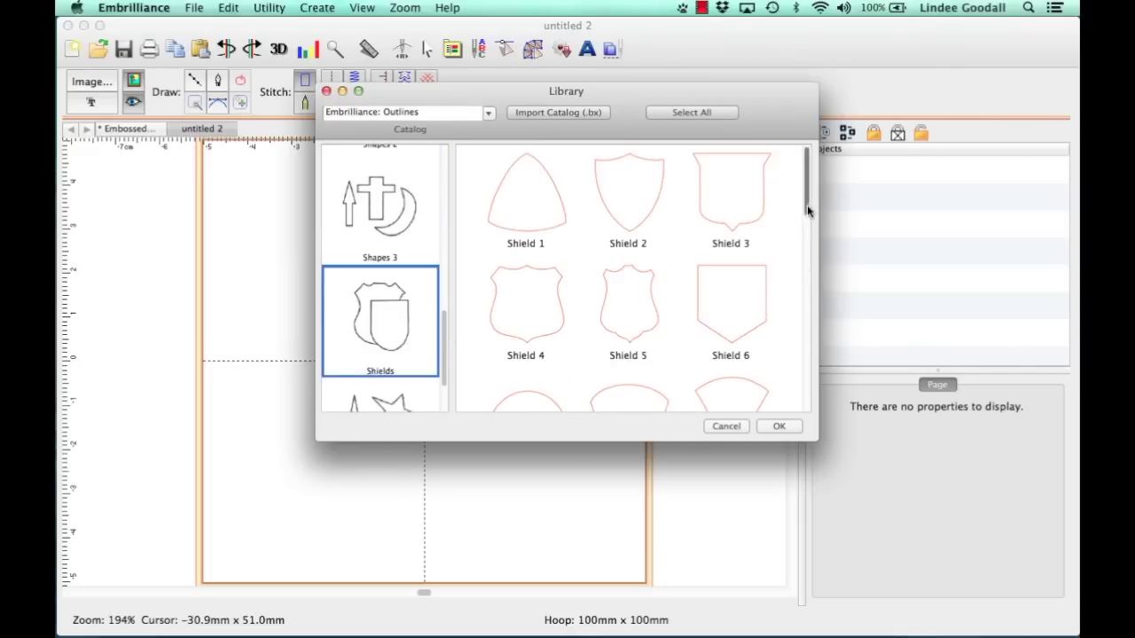
pyautogui.moveTo(807, 205); pyautogui.dragTo(782, 305)
pyautogui.scroll(-5, 782, 305)
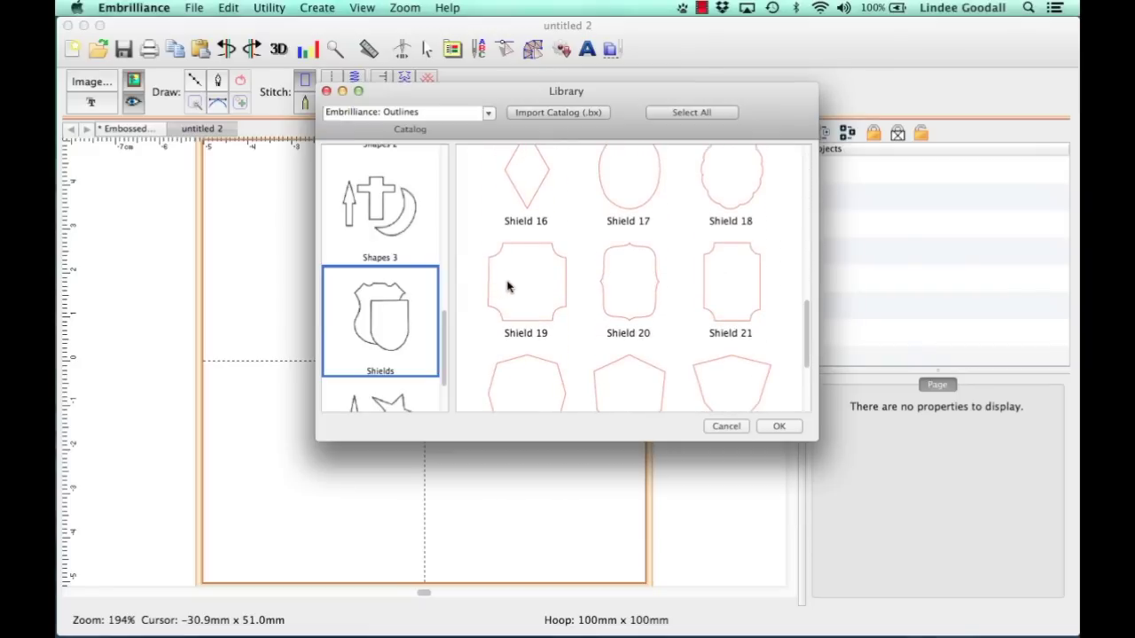
pyautogui.click(511, 288)
pyautogui.click(780, 427)
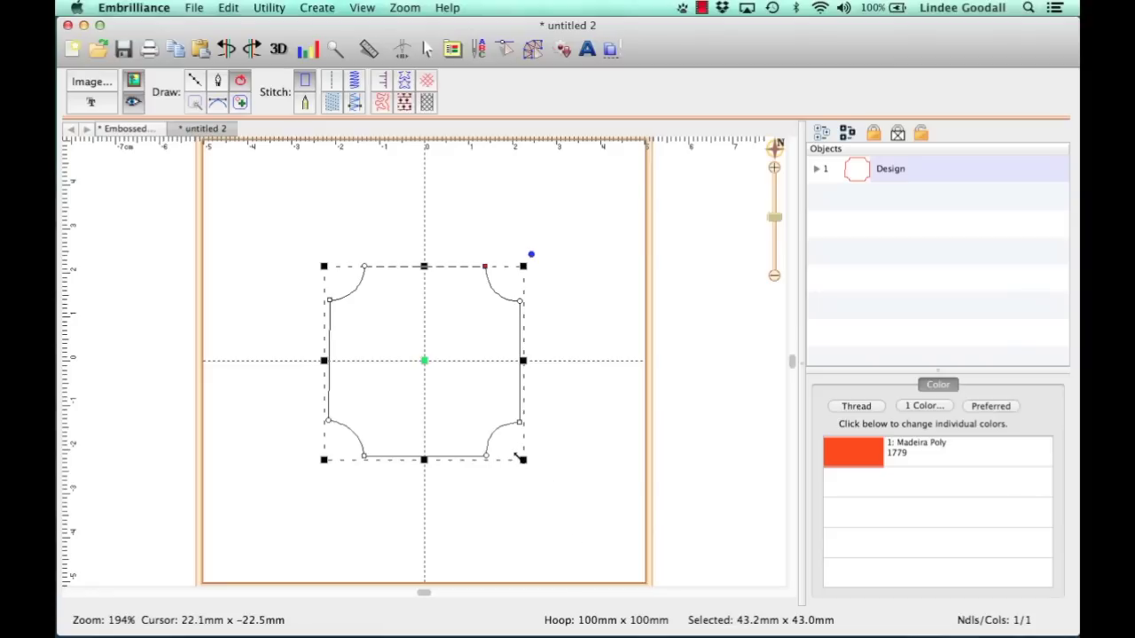
pyautogui.moveTo(523, 459); pyautogui.dragTo(656, 618)
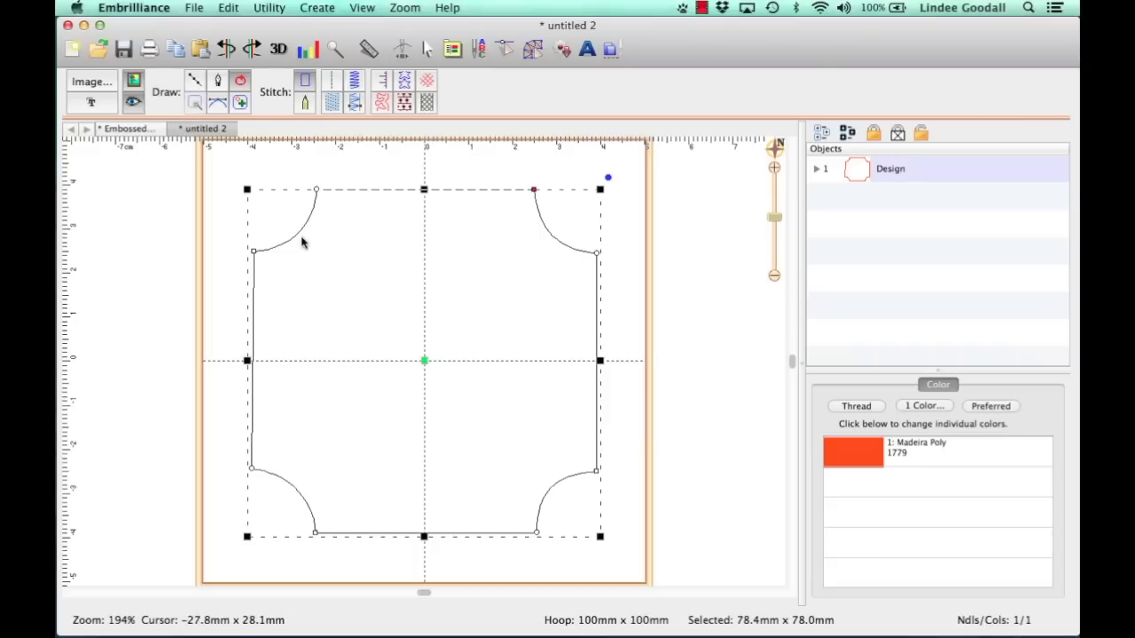
pyautogui.click(92, 104)
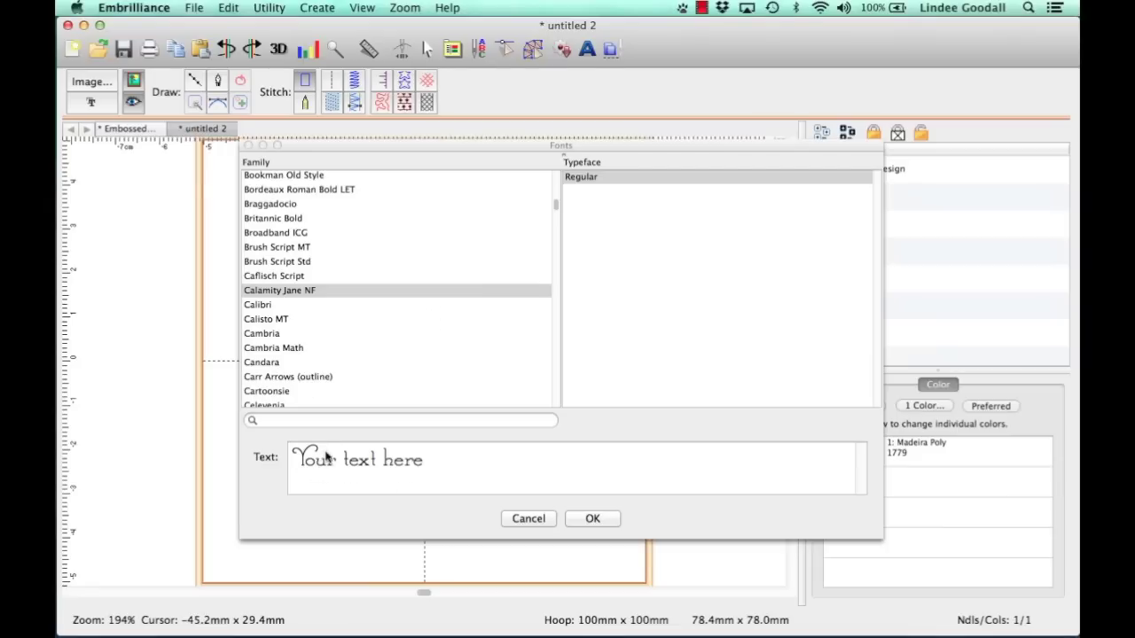
# - Place the letter G in Bookman Old Style Bold at the shield's centre
pyautogui.moveTo(556, 207); pyautogui.dragTo(556, 204)
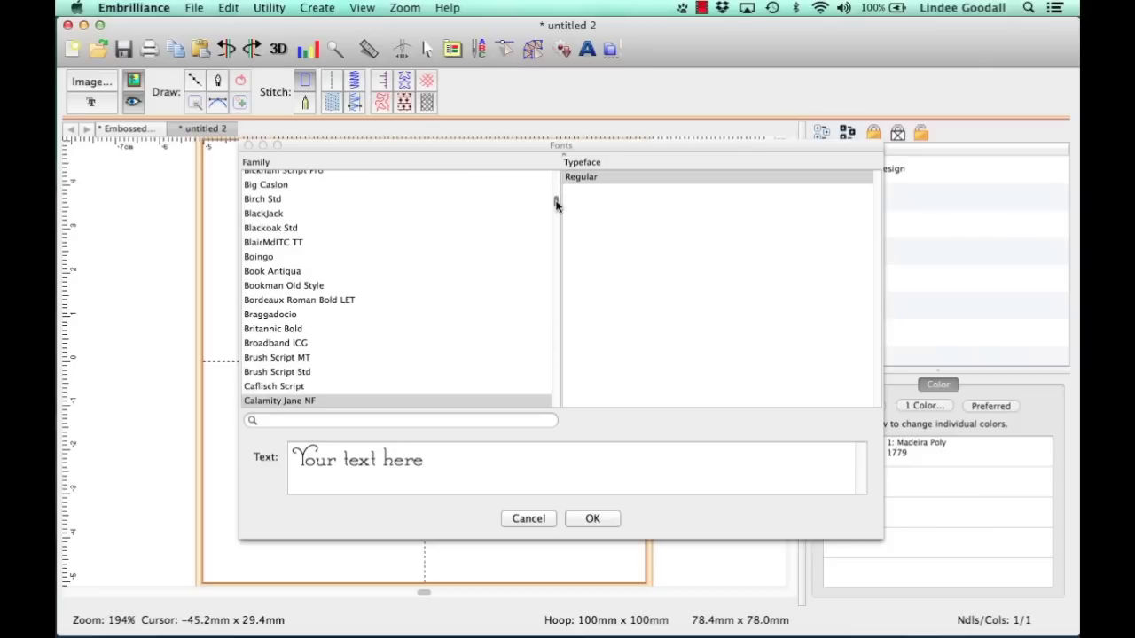
pyautogui.click(272, 287)
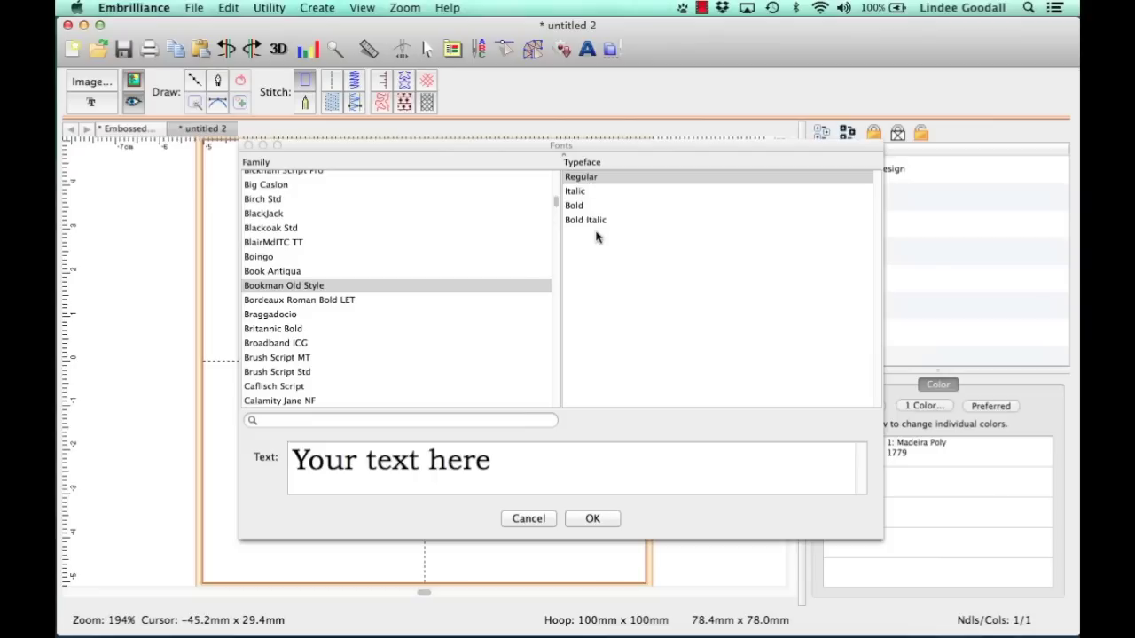
pyautogui.click(573, 210)
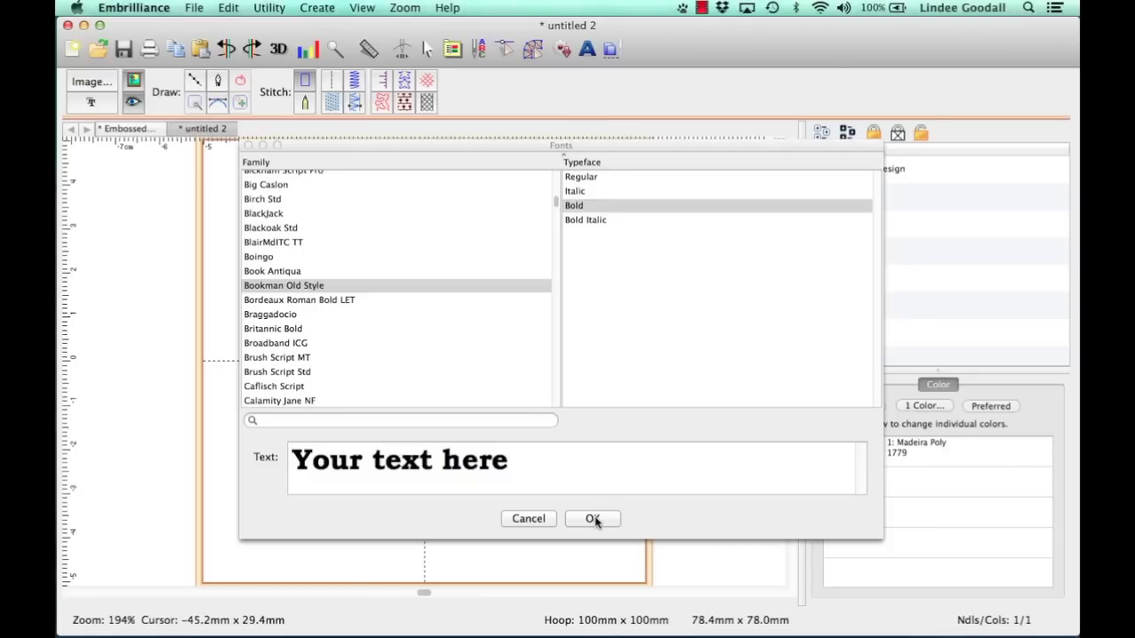
pyautogui.click(521, 466)
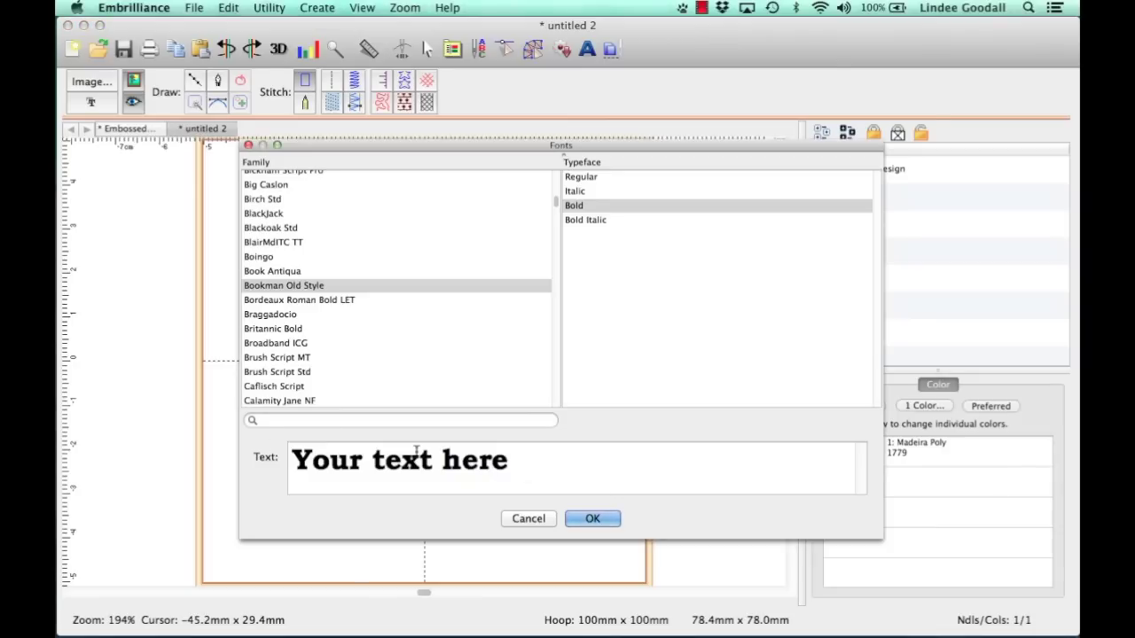
pyautogui.moveTo(523, 467); pyautogui.dragTo(276, 439)
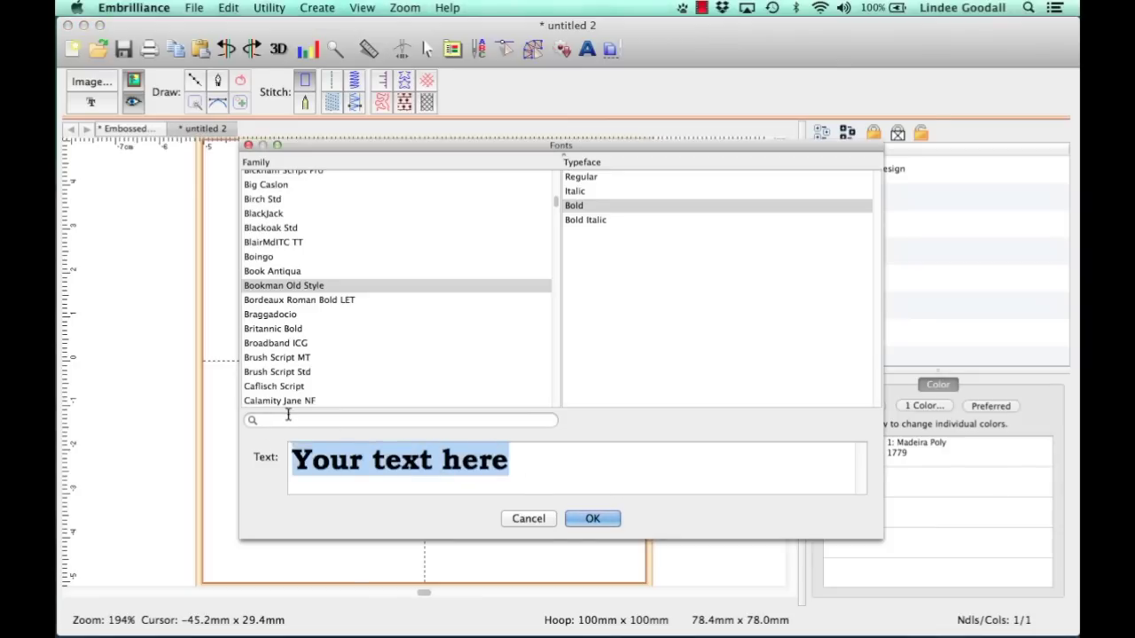
pyautogui.write('G')
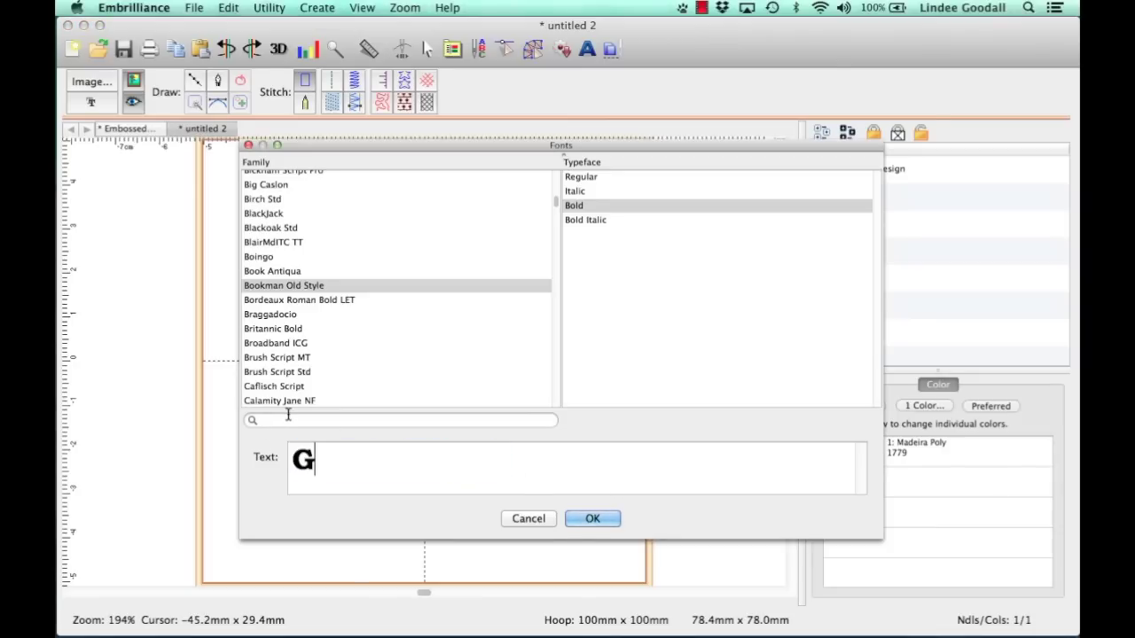
pyautogui.click(594, 521)
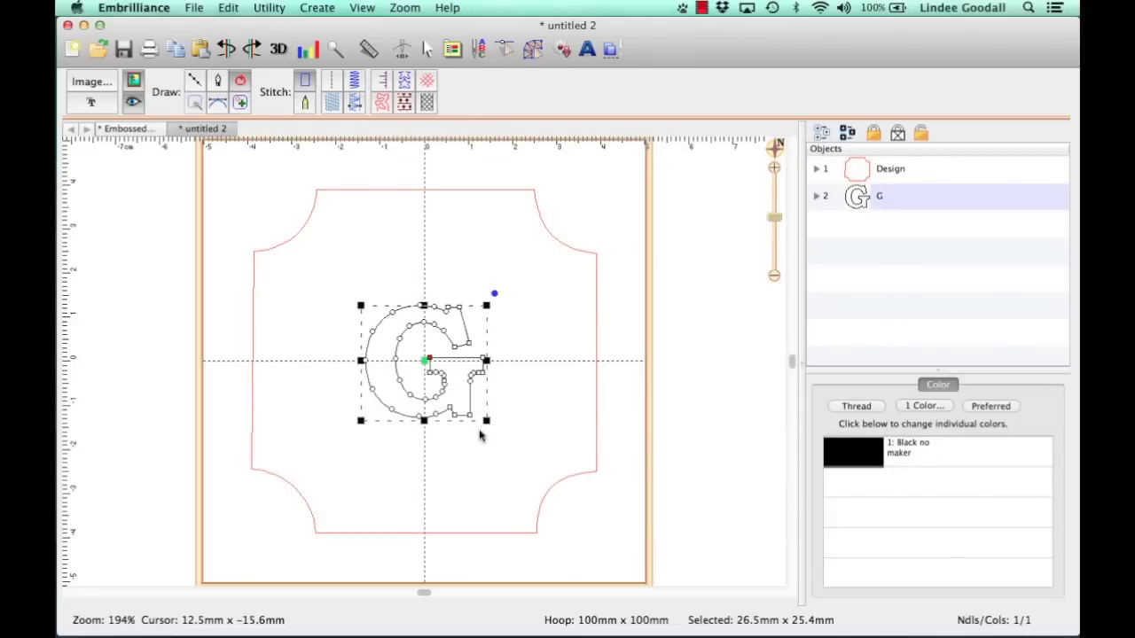
# - Resize the G to 52.1 × 49.9 mm, undoing the first too-small attempt
pyautogui.moveTo(486, 422); pyautogui.dragTo(536, 483)
pyautogui.press('super+z')
pyautogui.moveTo(488, 423); pyautogui.dragTo(573, 534)
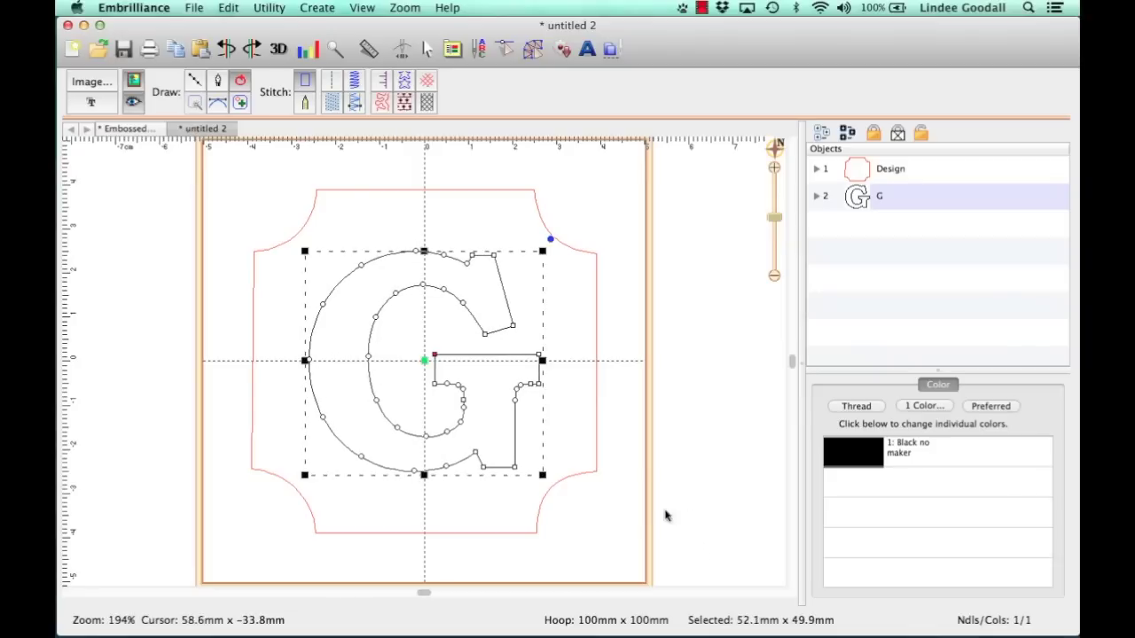
pyautogui.click(929, 182)
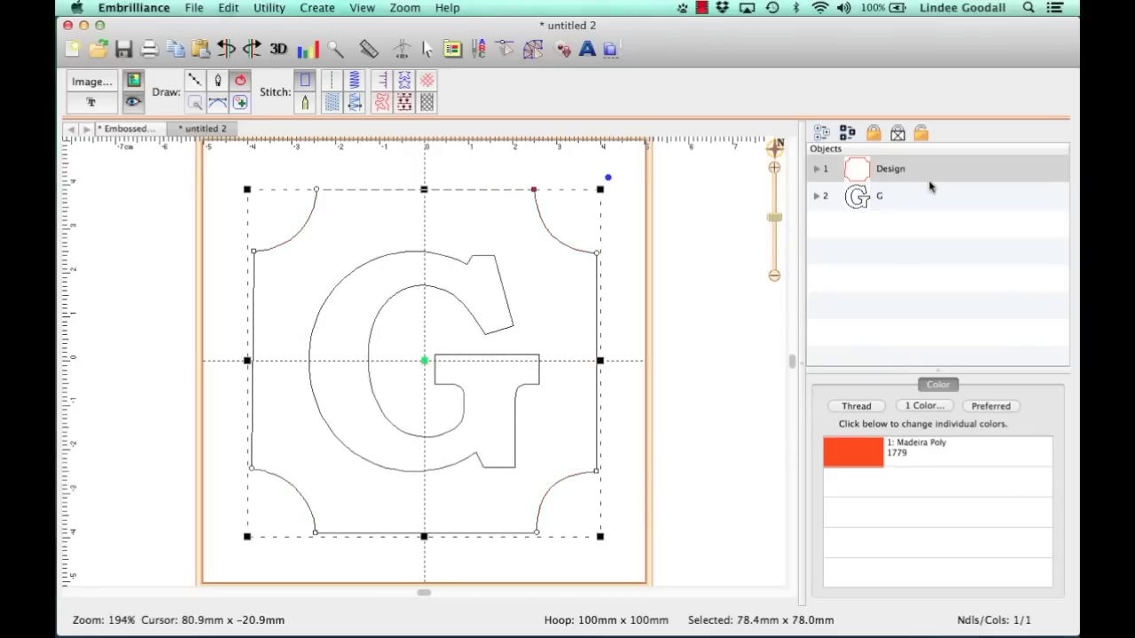
pyautogui.click(873, 199)
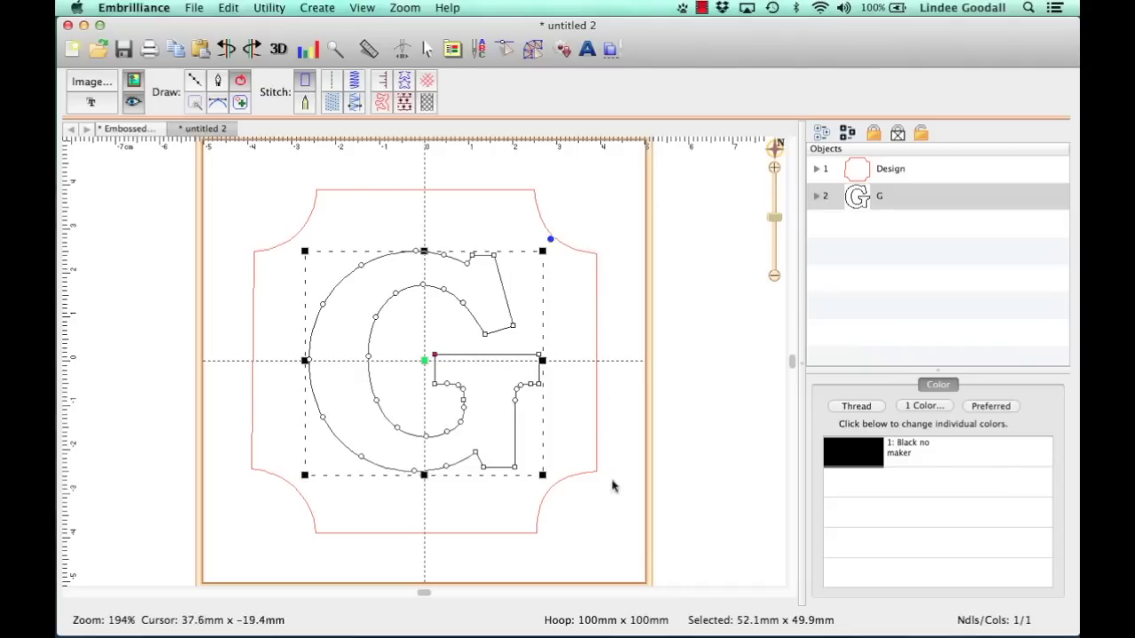
# - Select the shield and G together and apply Combine Holes so the G becomes a hole
pyautogui.keyDown('shift'); pyautogui.click(862, 173); pyautogui.keyUp('shift')
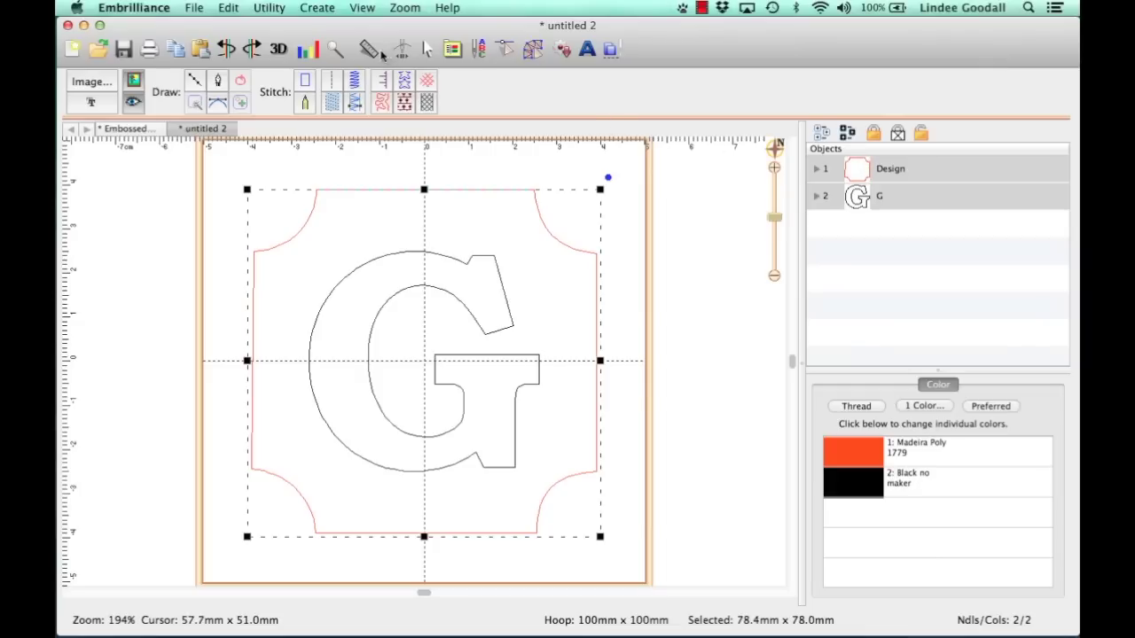
pyautogui.click(325, 8)
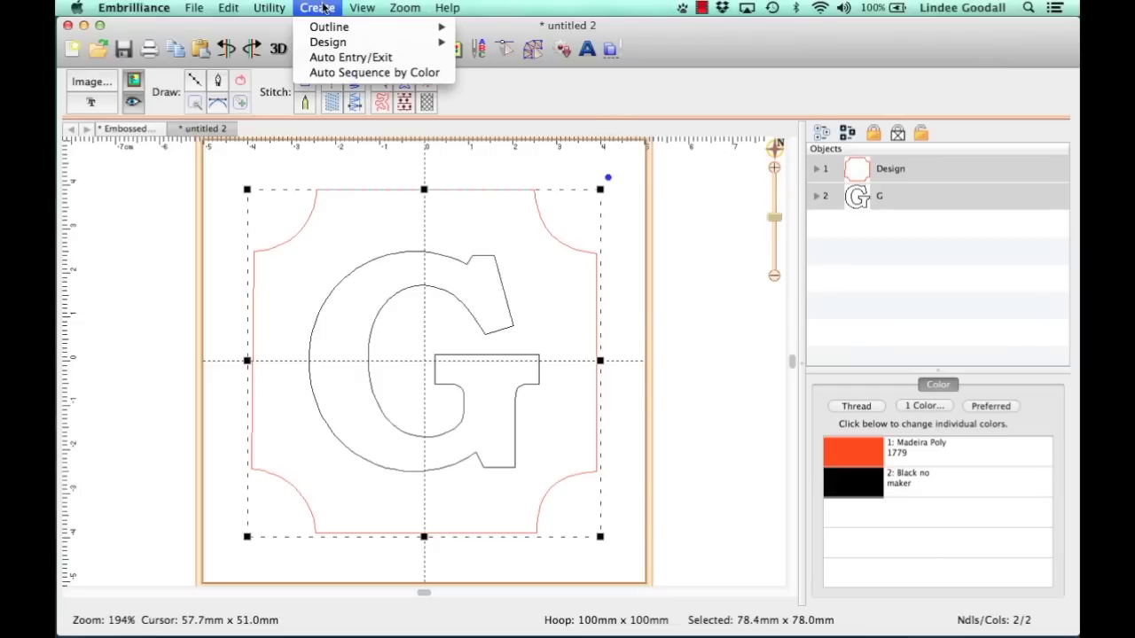
pyautogui.moveTo(330, 27)
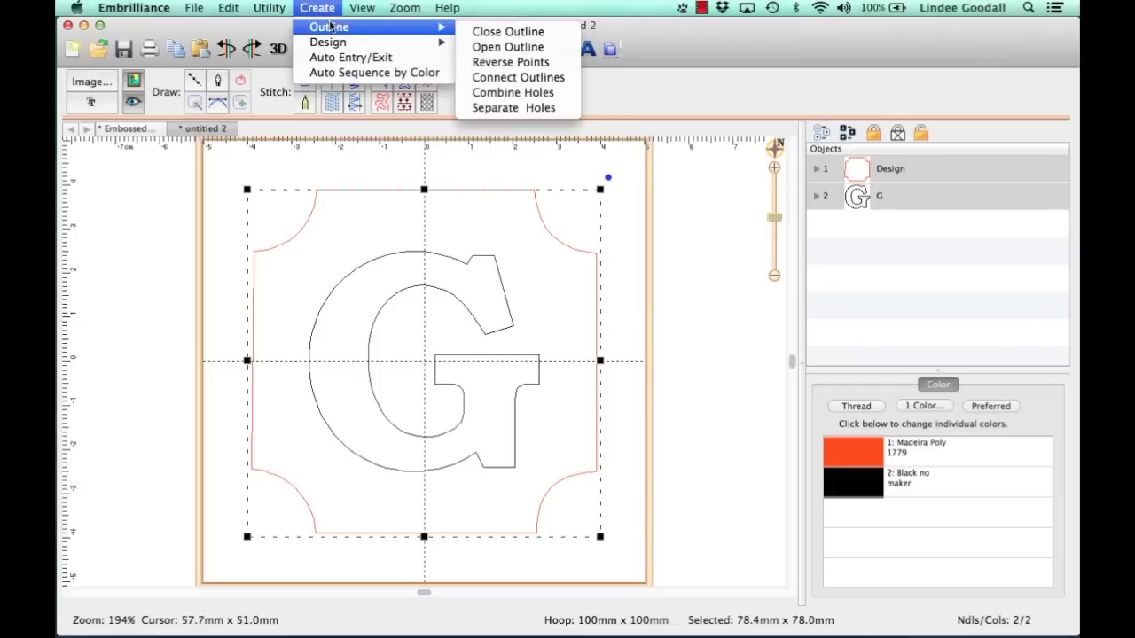
pyautogui.click(519, 92)
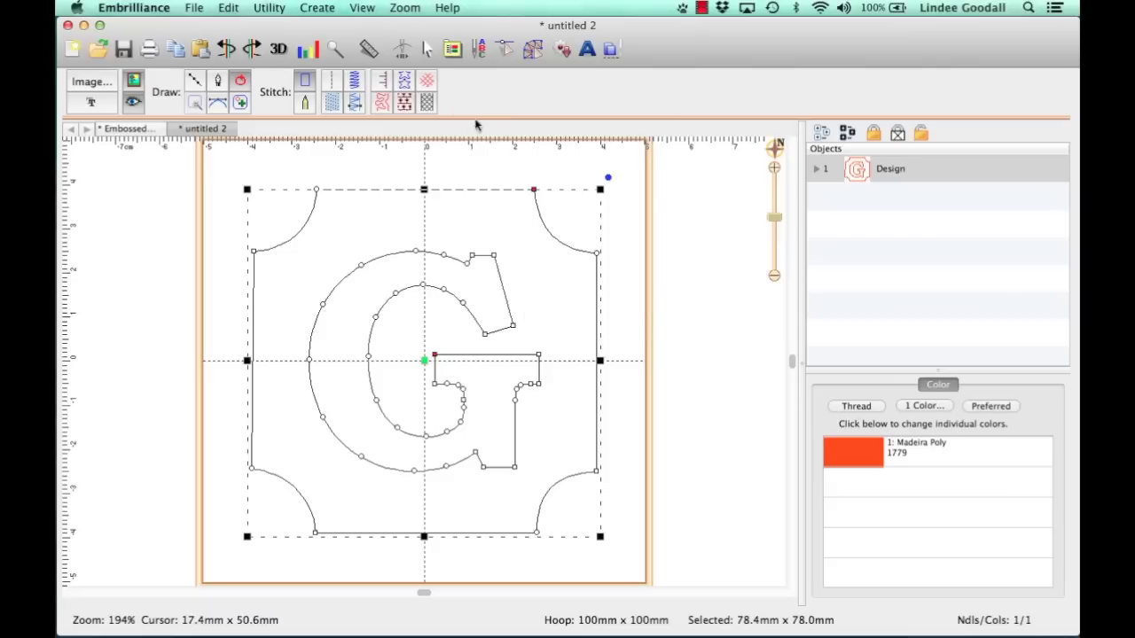
# - Apply a Single-pattern lace fill to the shield, with Diamond left off
pyautogui.click(426, 104)
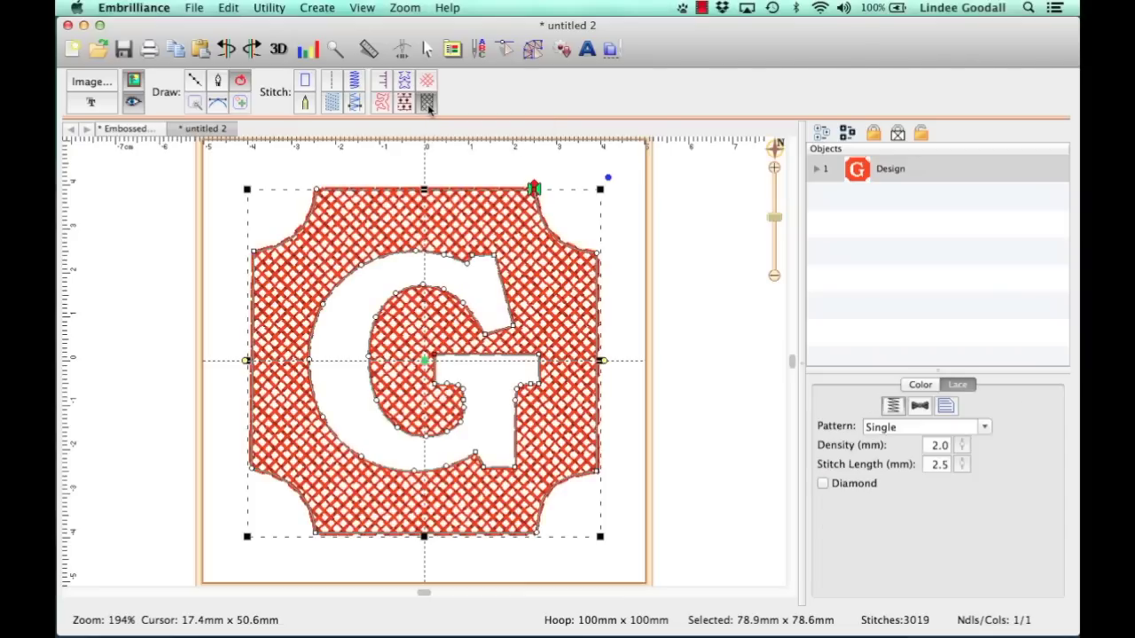
pyautogui.click(984, 427)
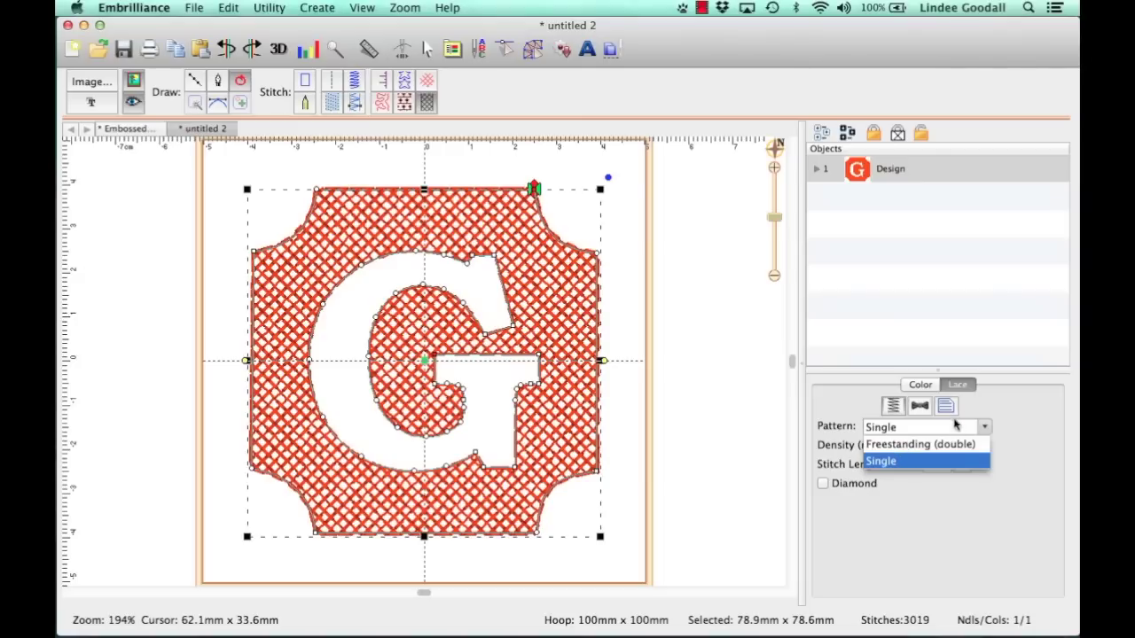
pyautogui.click(1020, 409)
pyautogui.click(824, 484)
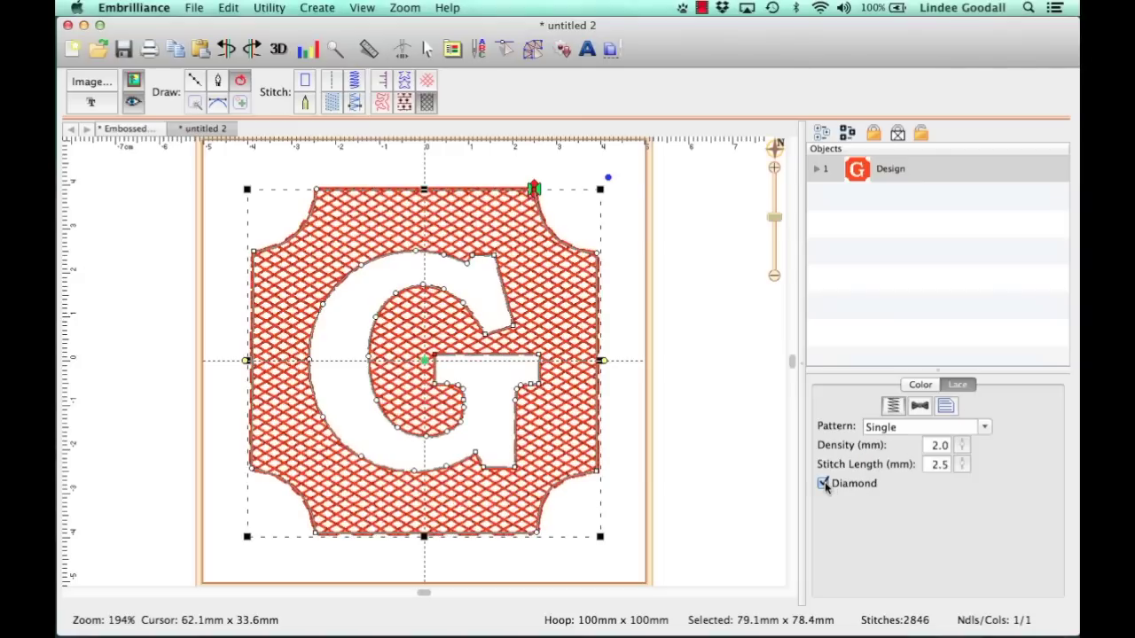
pyautogui.click(824, 484)
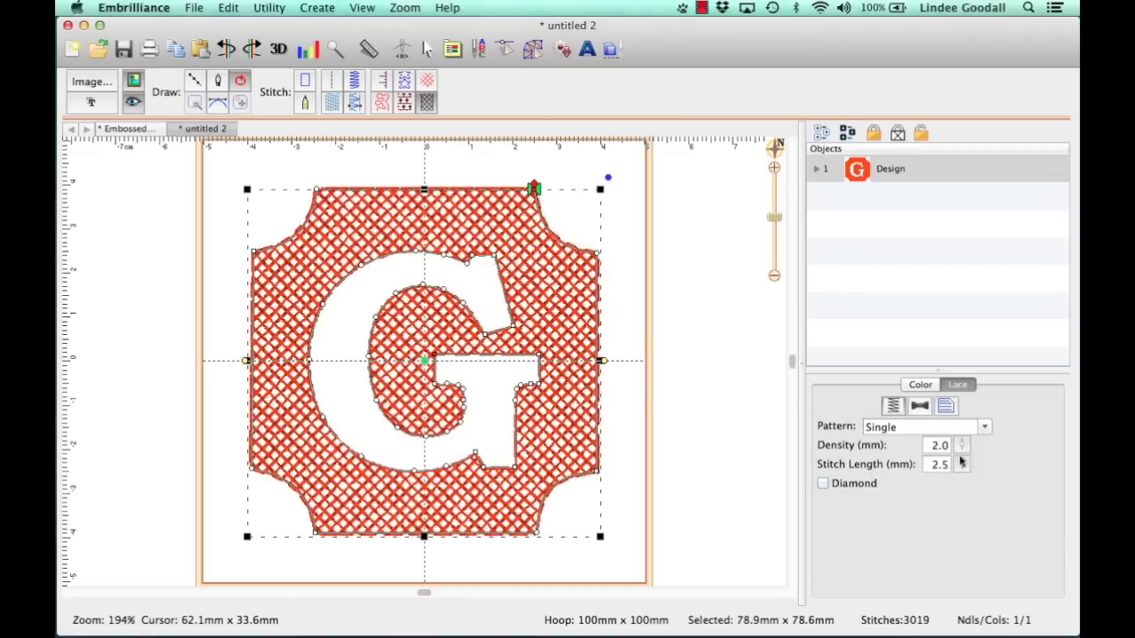
pyautogui.click(581, 168)
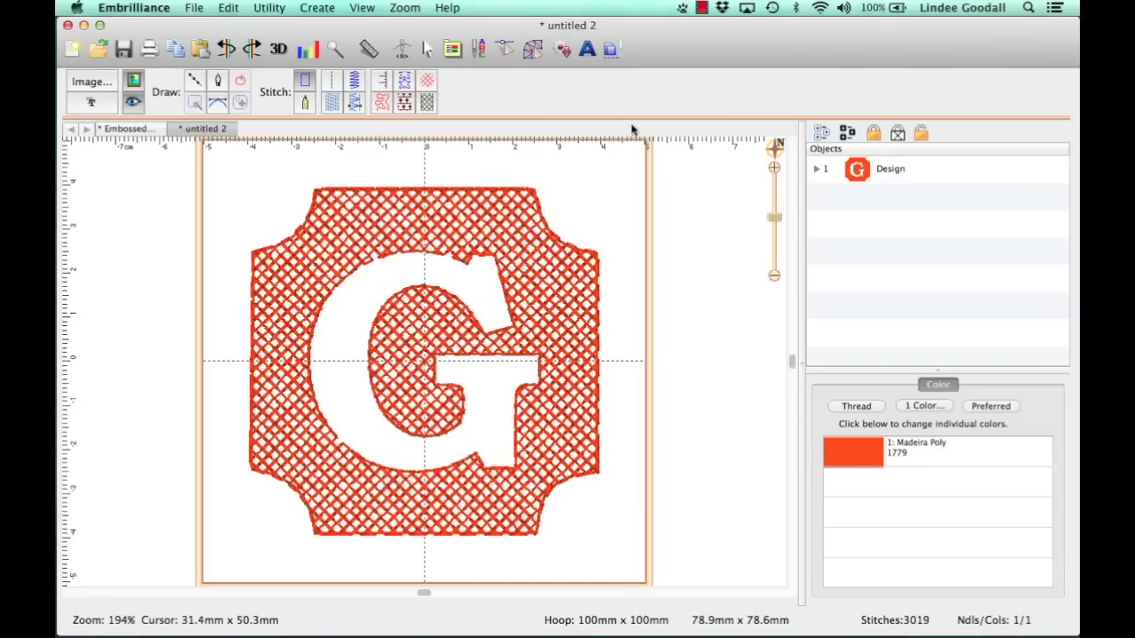
# - Copy and paste the lattice-filled shield design to create a second copy
pyautogui.click(858, 182)
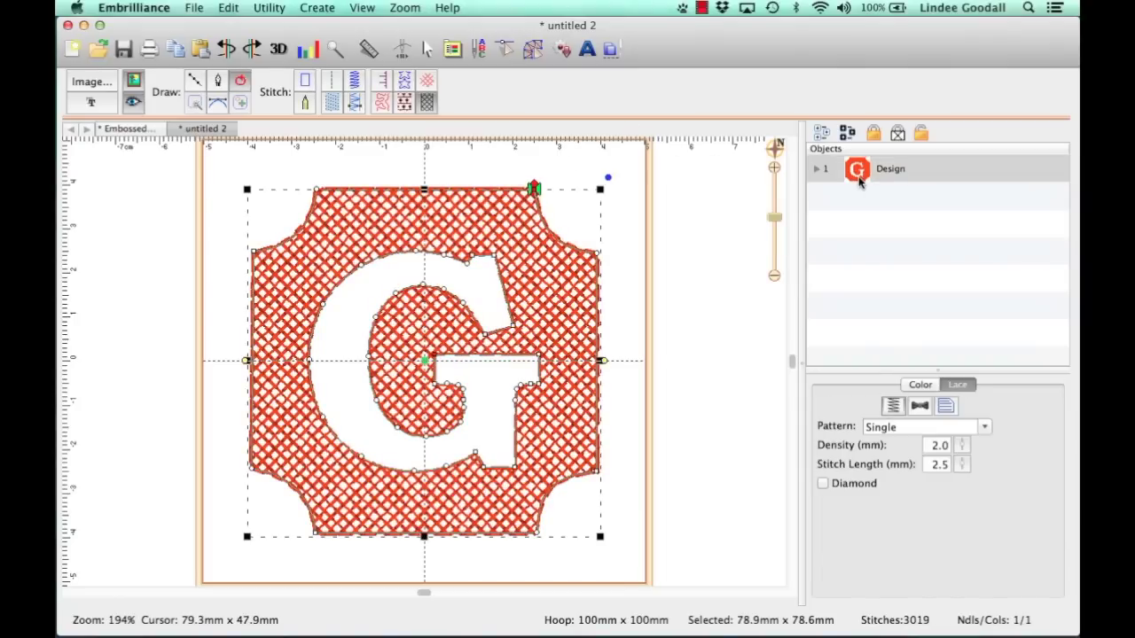
pyautogui.press('super+v')
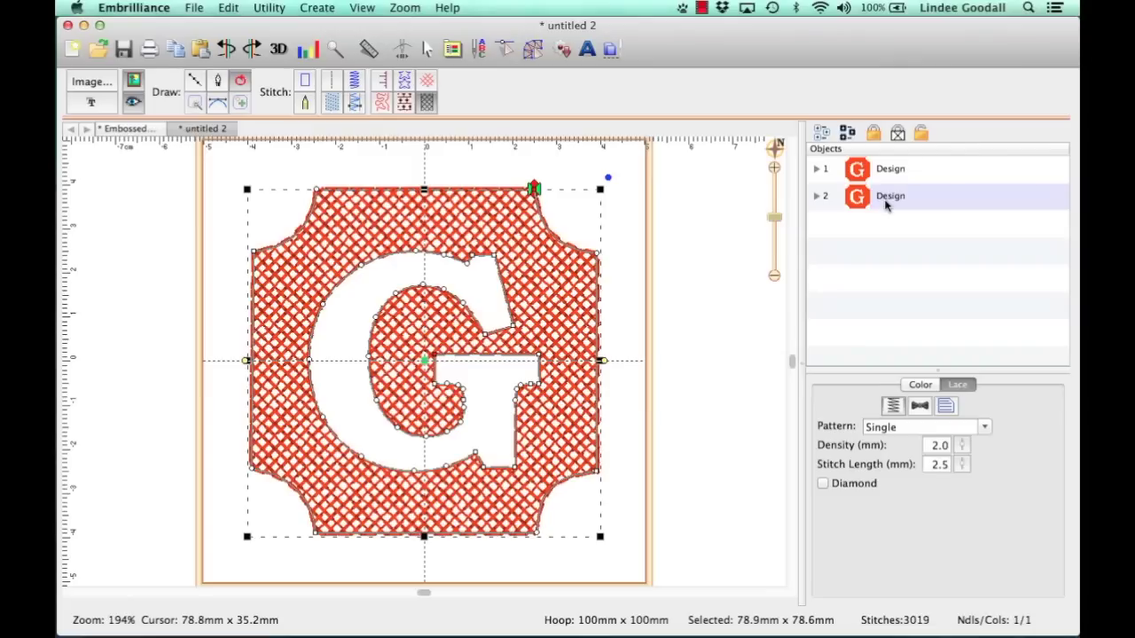
# - Make the duplicate stitch-less artwork and split it with Separate Holes into shield and G outlines
pyautogui.click(303, 82)
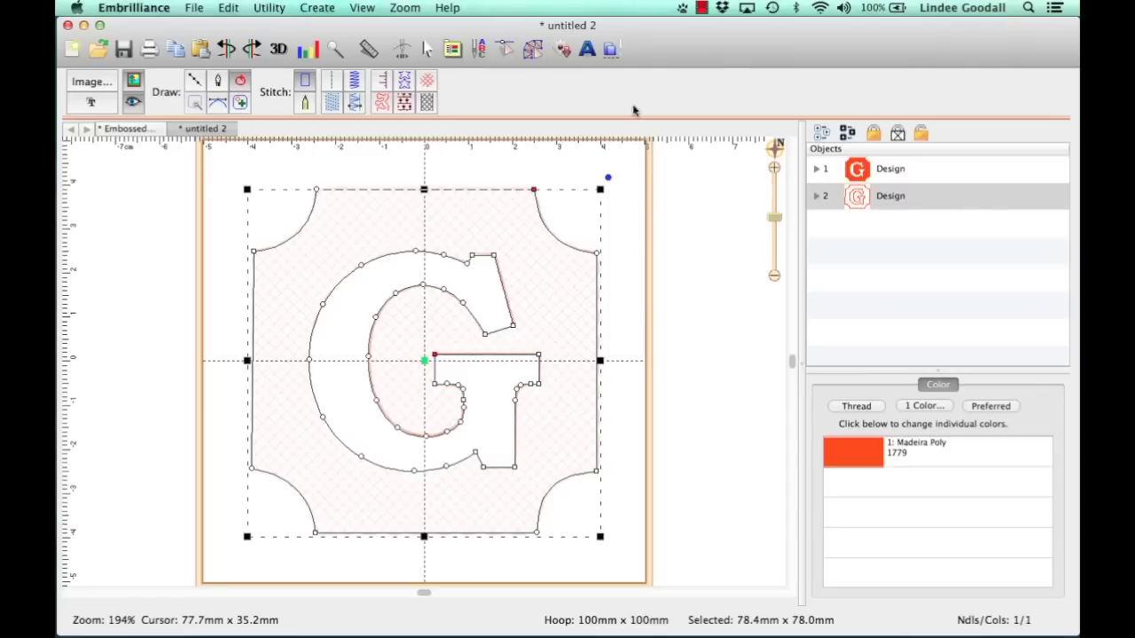
pyautogui.click(319, 9)
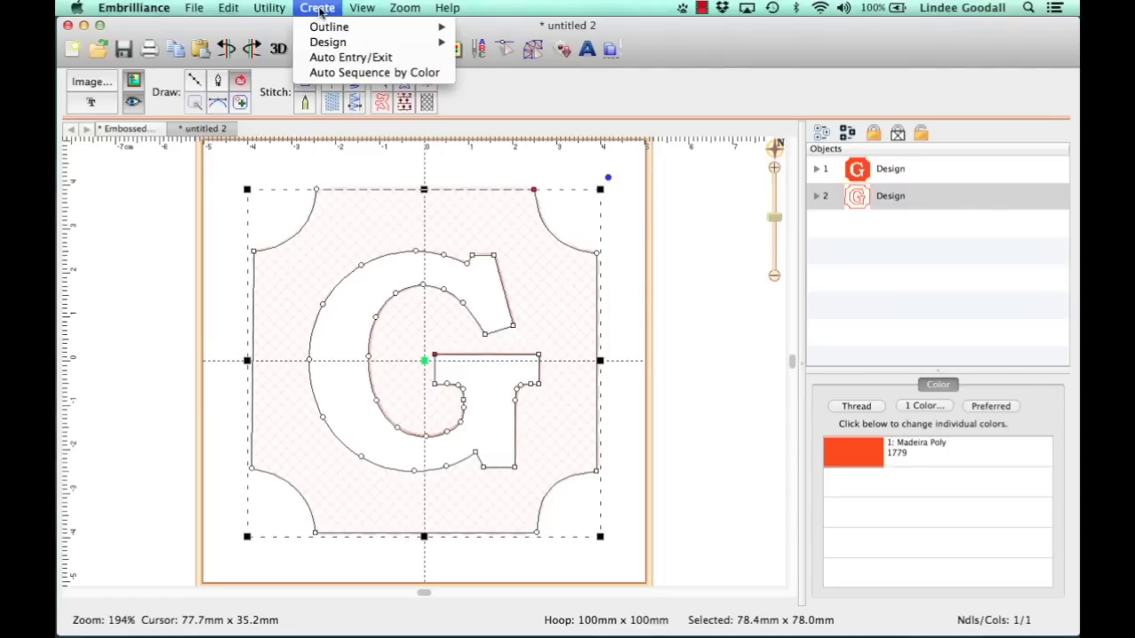
pyautogui.moveTo(324, 27)
pyautogui.click(525, 107)
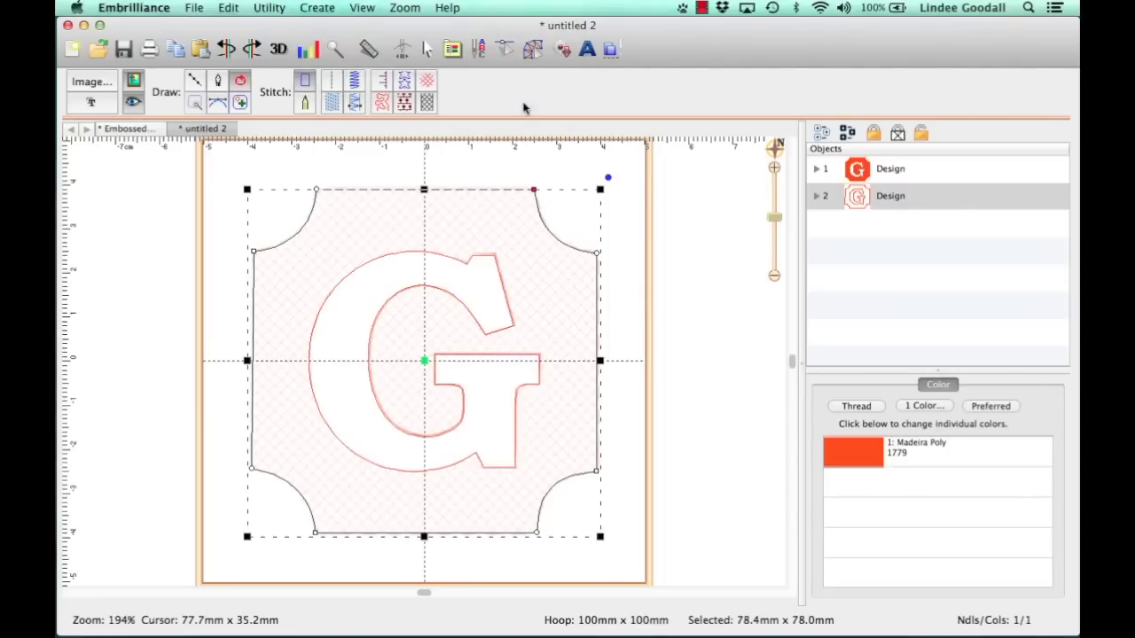
pyautogui.click(694, 240)
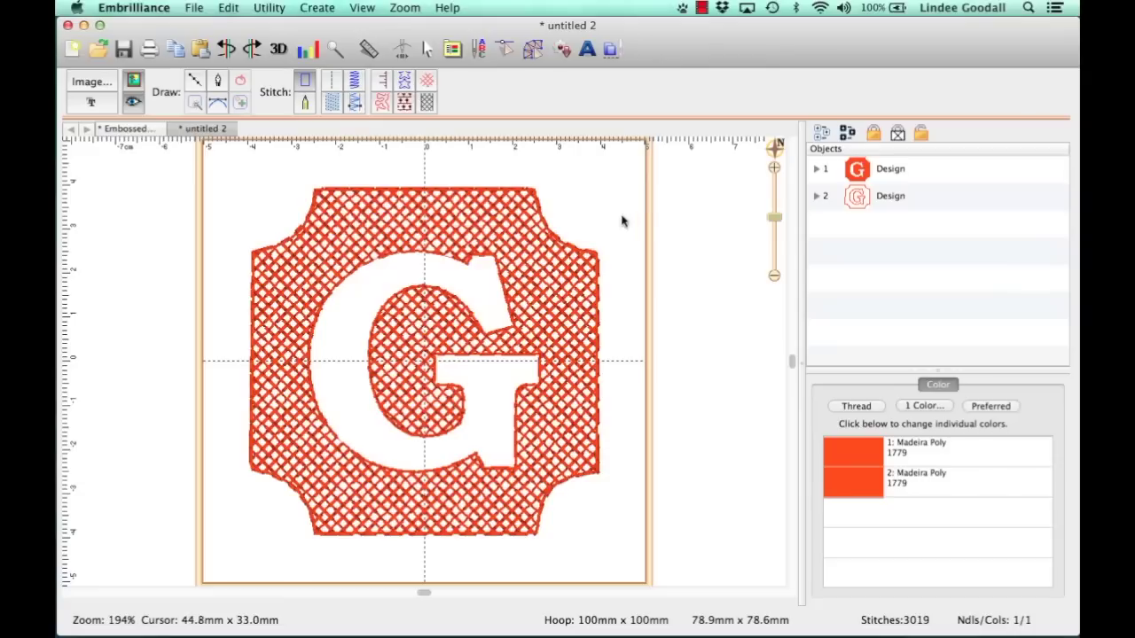
pyautogui.click(817, 196)
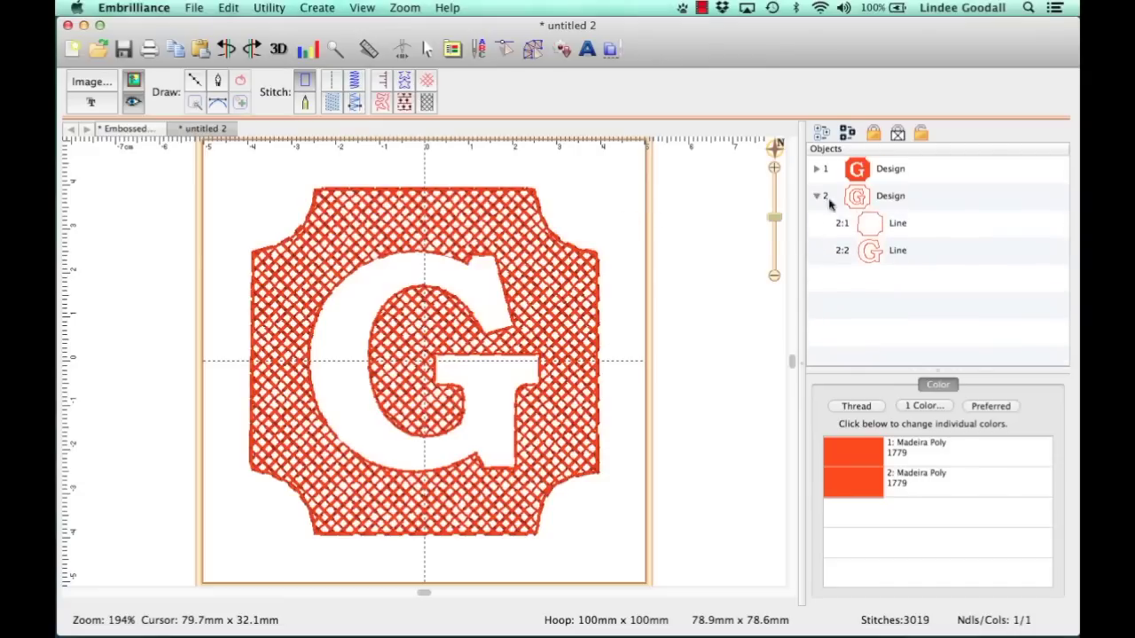
# - Convert the shield outline to a satin border 2.5 mm wide
pyautogui.click(888, 223)
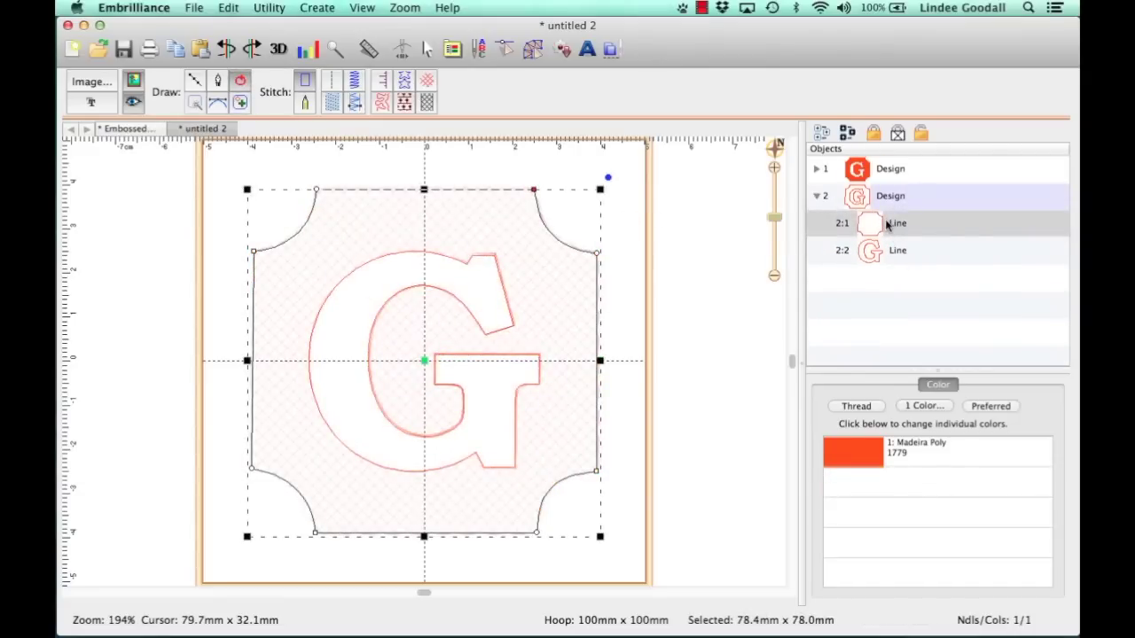
pyautogui.click(355, 85)
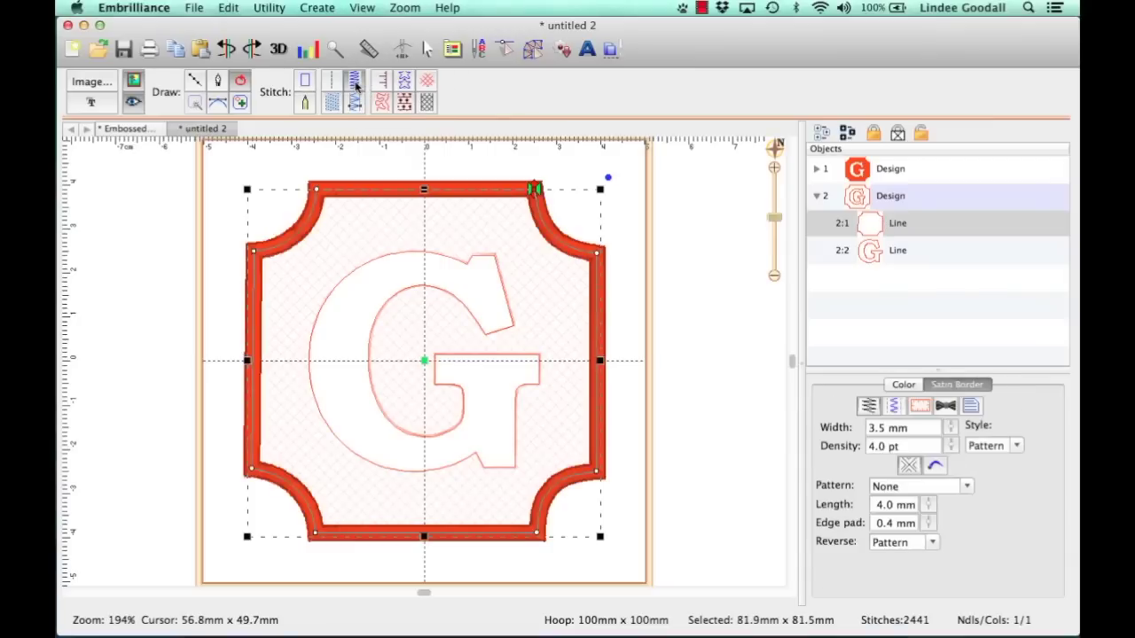
pyautogui.click(868, 428)
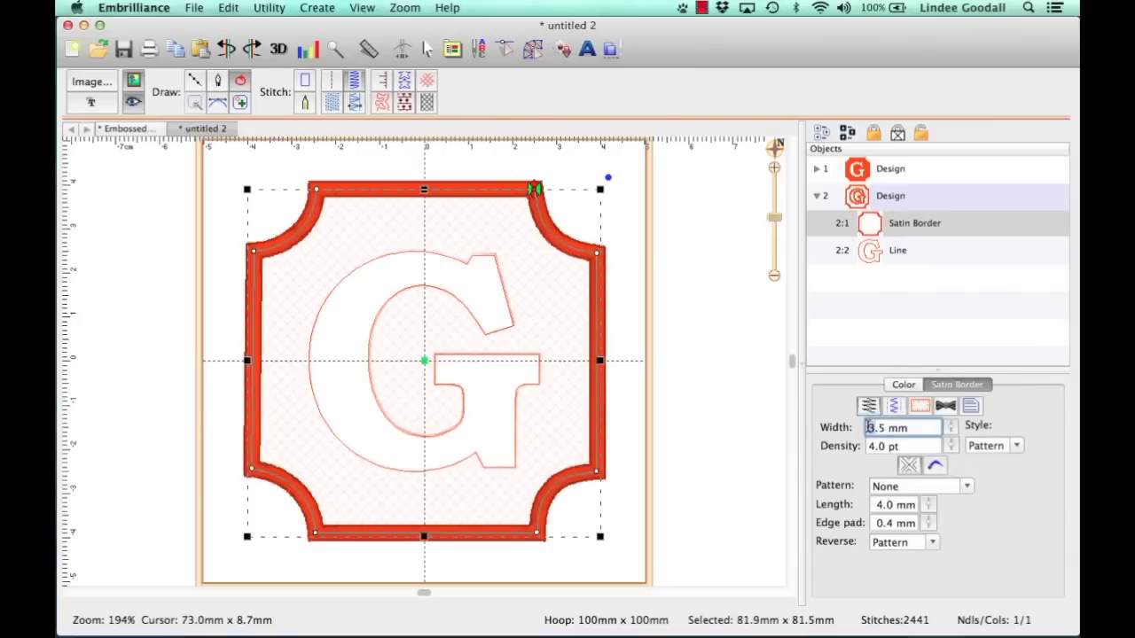
pyautogui.press('Delete')
pyautogui.write('2')
pyautogui.press('Return')
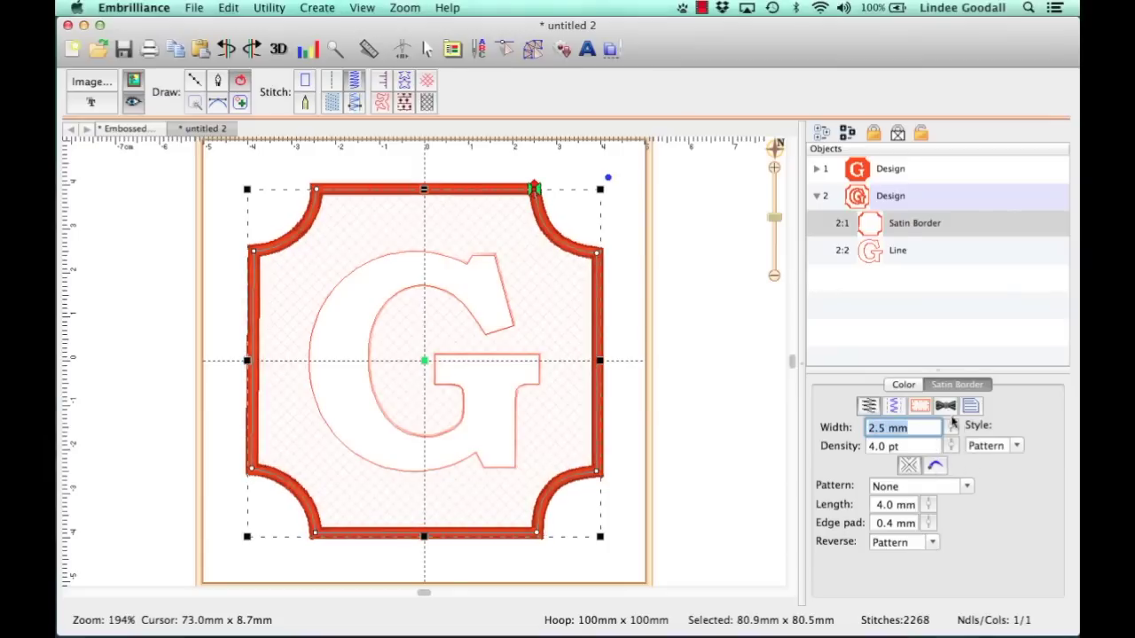
# - Add parallel underlay to the border and set its density to 4.5 pt
pyautogui.click(897, 406)
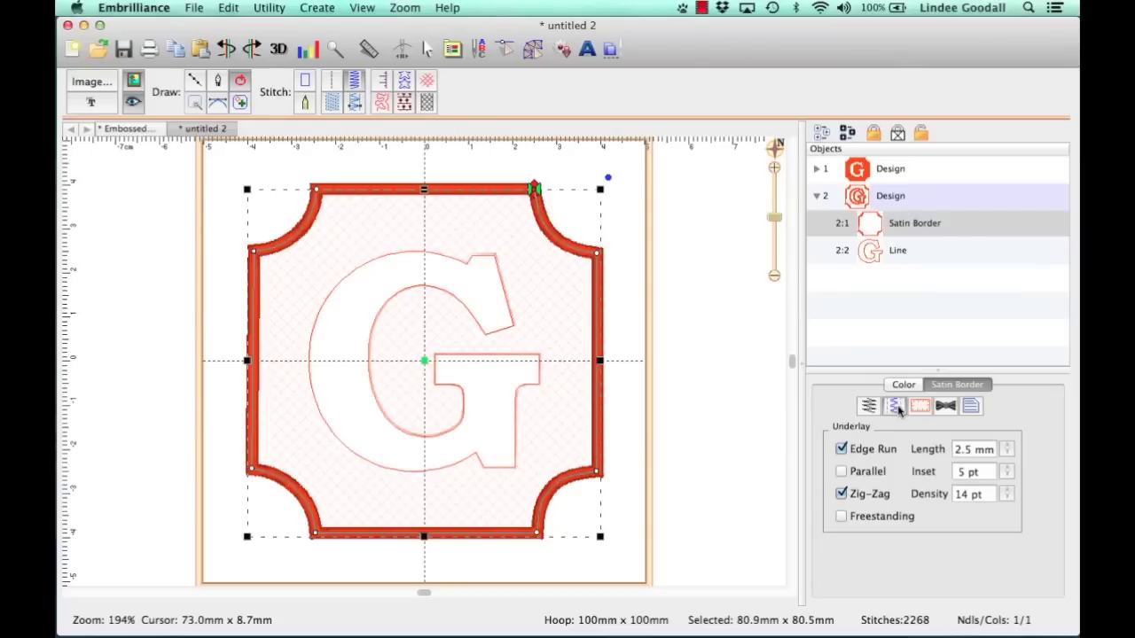
pyautogui.click(842, 472)
pyautogui.click(868, 406)
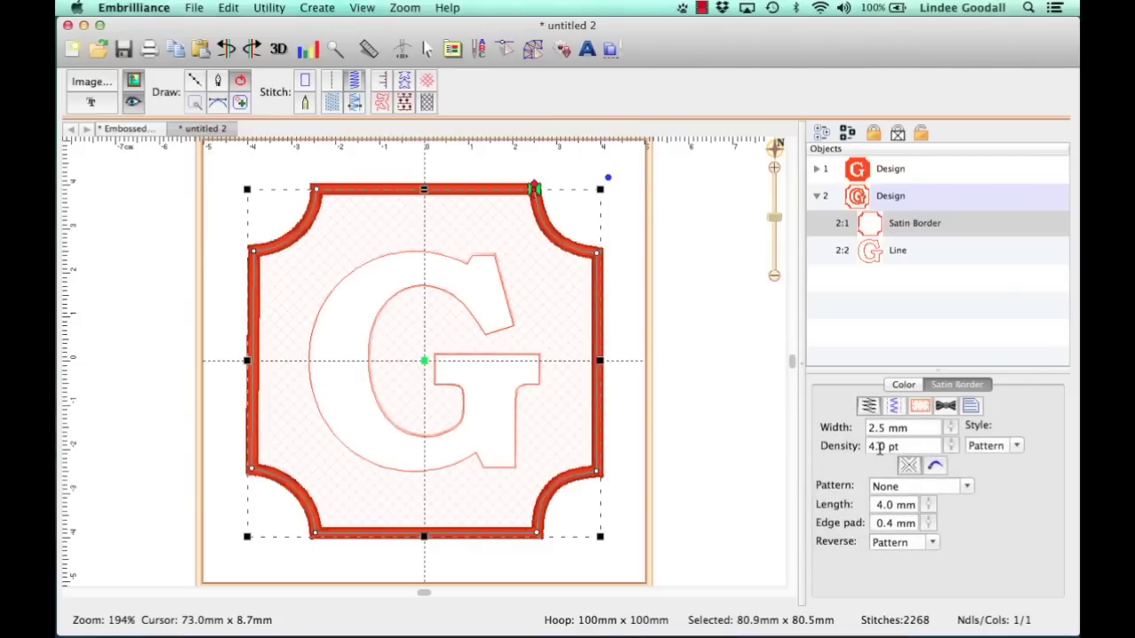
pyautogui.moveTo(948, 448); pyautogui.dragTo(951, 445)
pyautogui.click(563, 157)
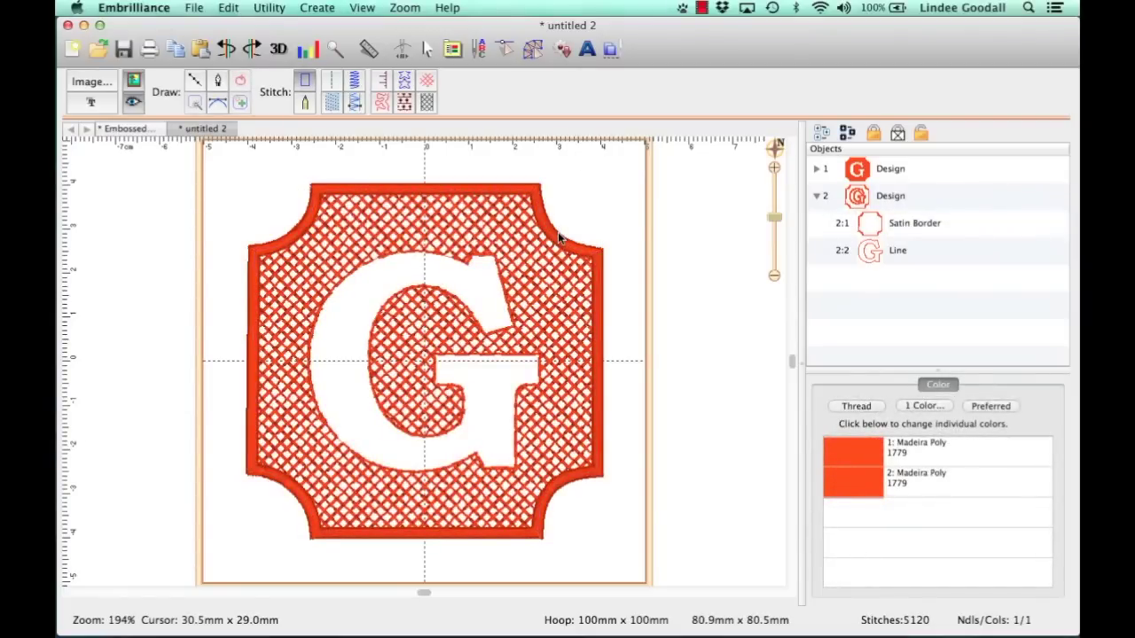
# - Paste a copy of the shield's satin border and enlarge it to 96.2 × 95.8 mm
pyautogui.click(133, 130)
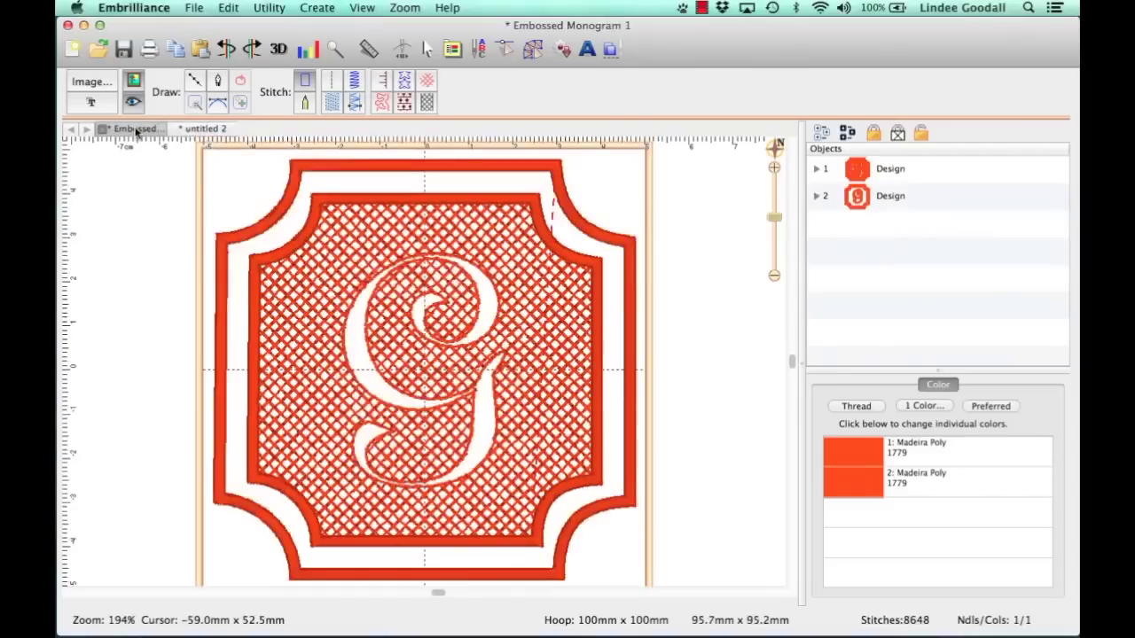
pyautogui.click(206, 128)
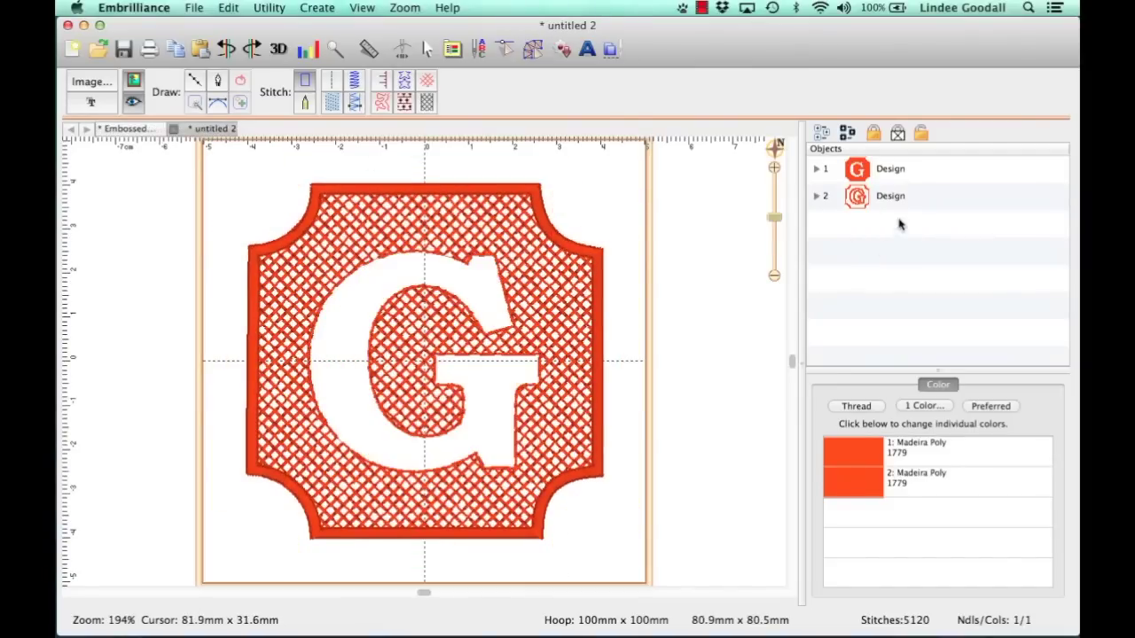
pyautogui.click(817, 196)
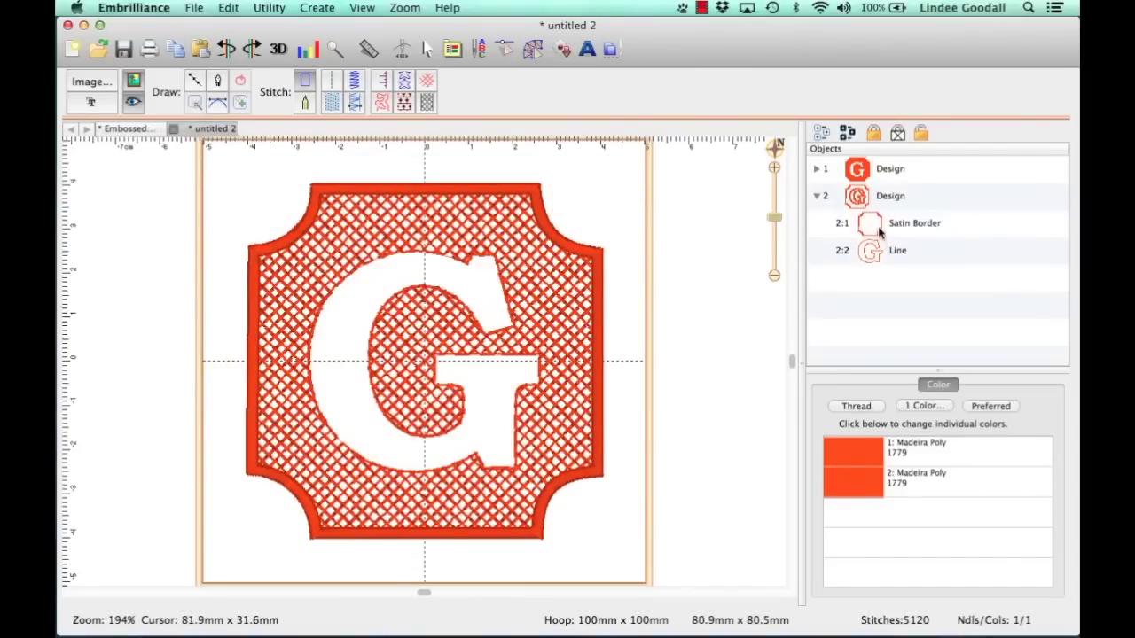
pyautogui.click(878, 229)
pyautogui.click(914, 224)
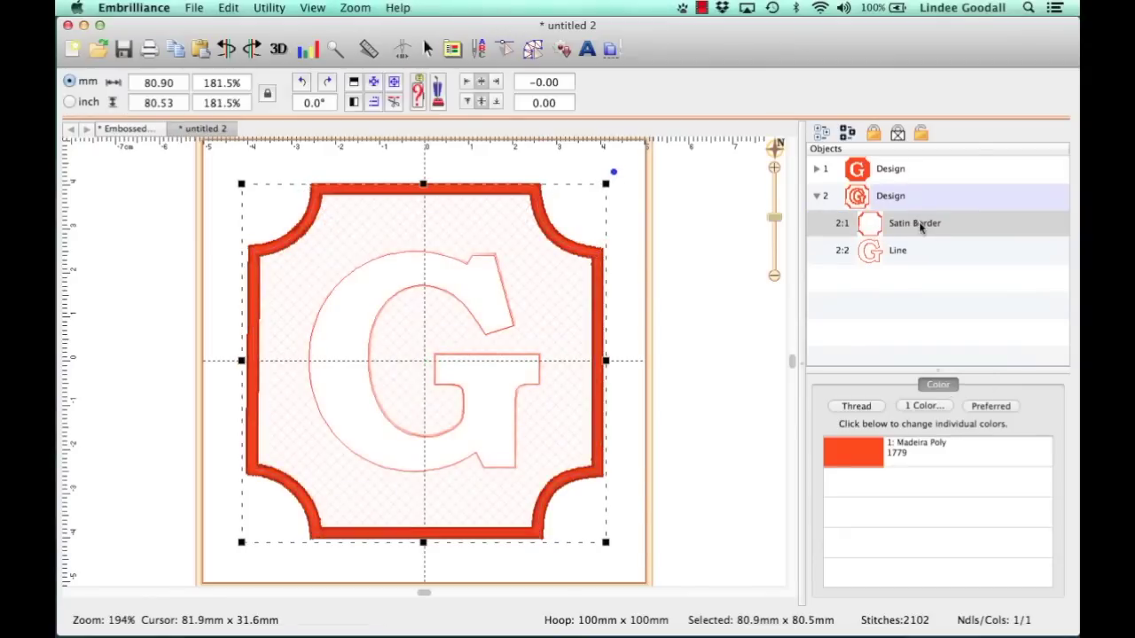
pyautogui.press('super+v')
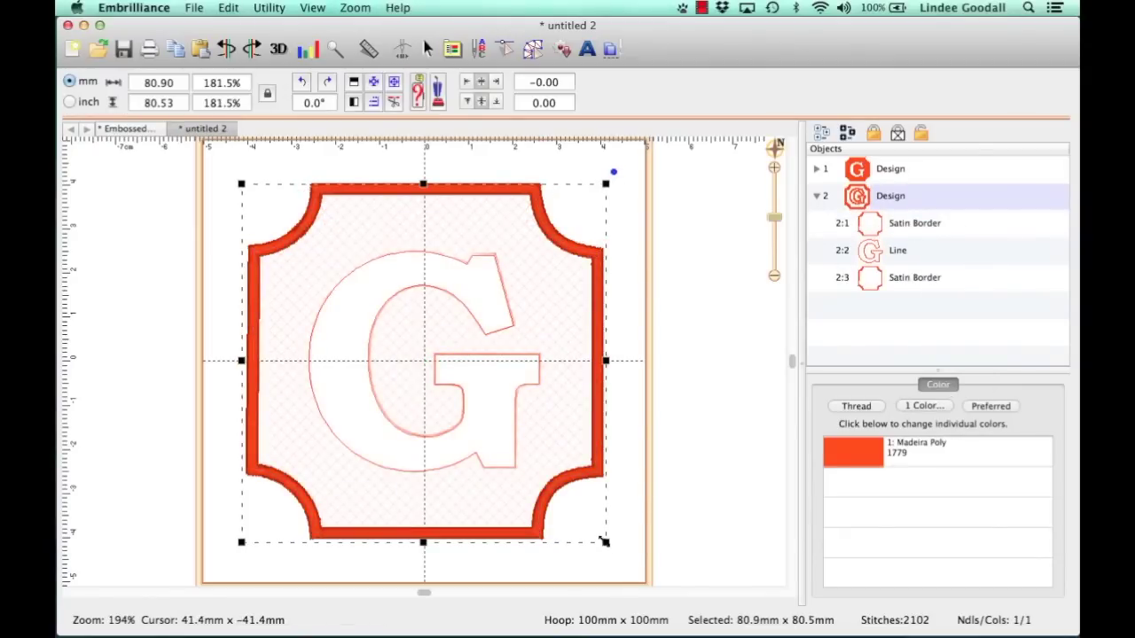
pyautogui.moveTo(603, 541); pyautogui.dragTo(651, 607)
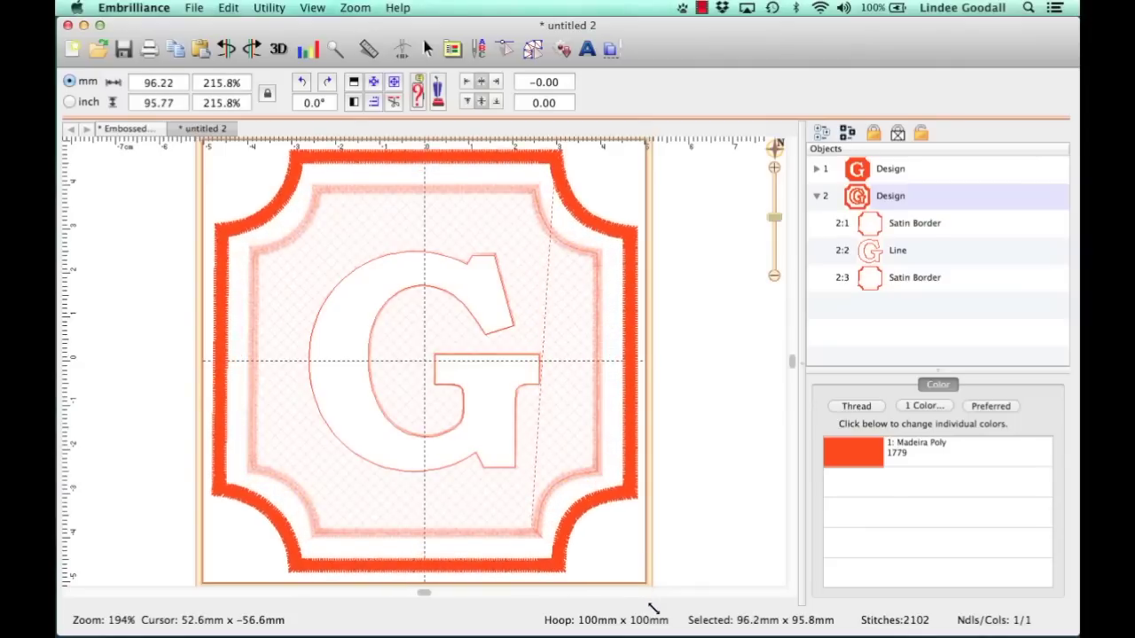
pyautogui.click(701, 353)
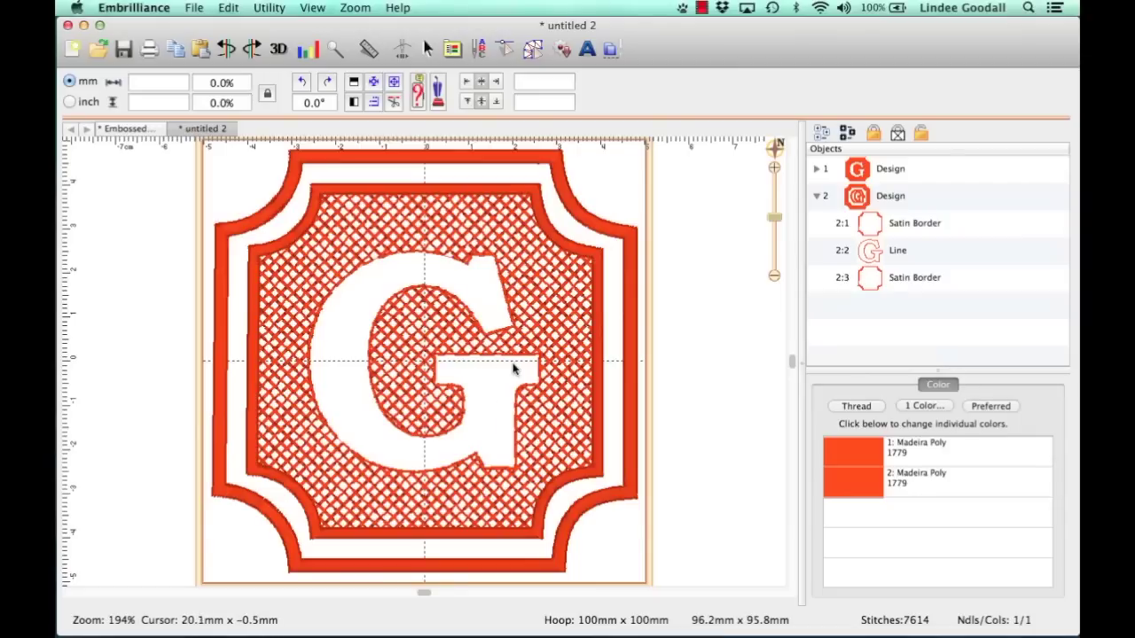
# - Convert the G's 2:2 Line outline to a satin border with 2.0 mm width
pyautogui.click(876, 256)
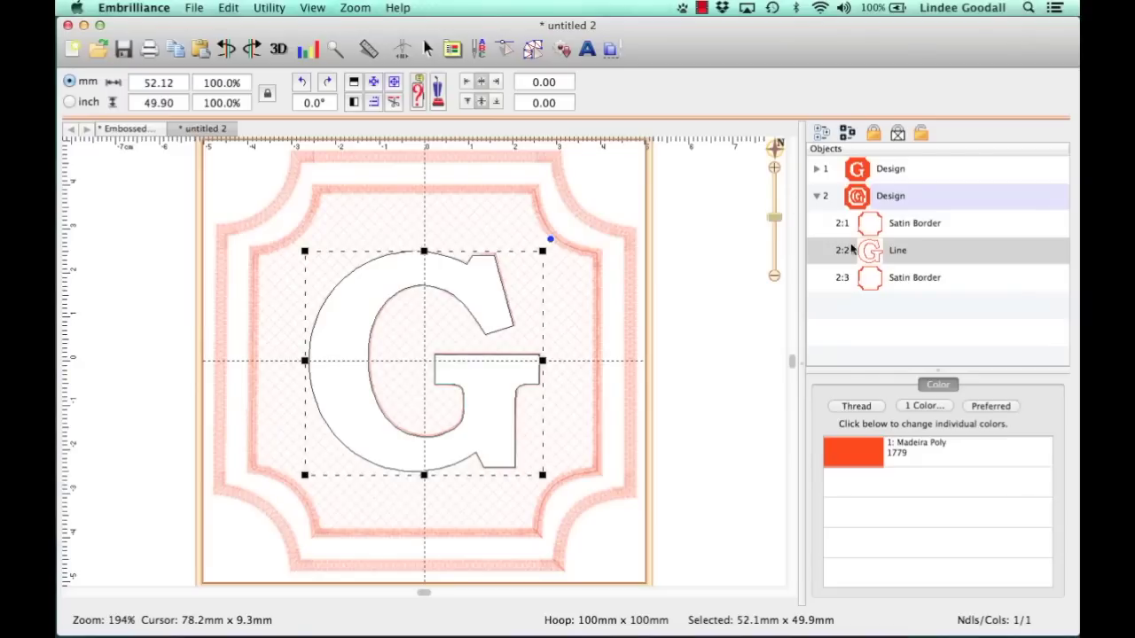
pyautogui.click(535, 49)
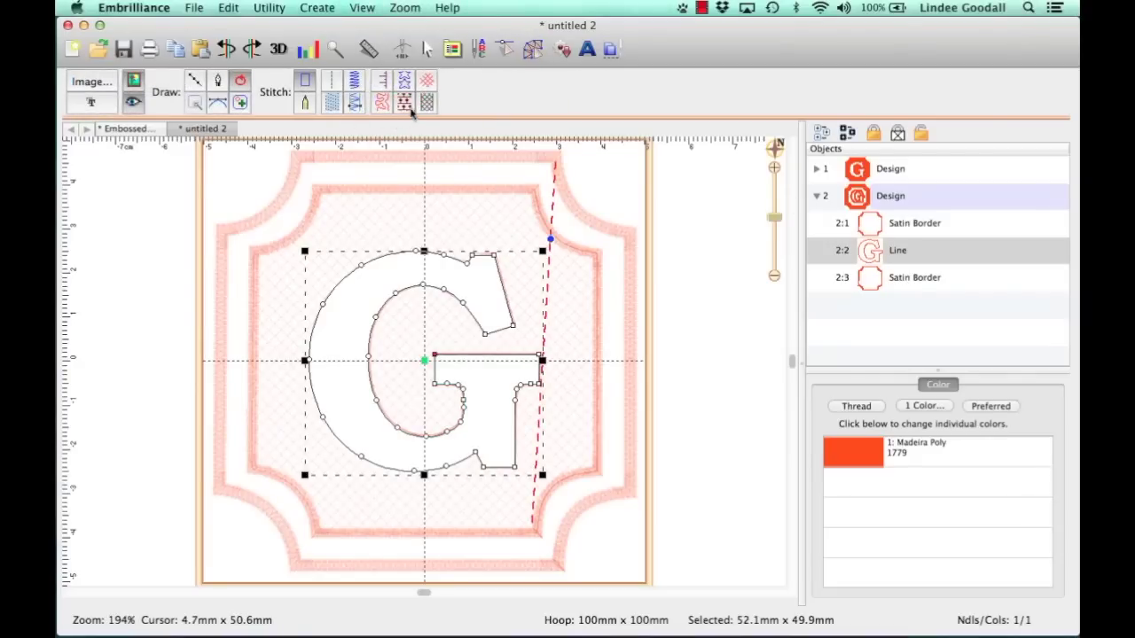
pyautogui.click(355, 84)
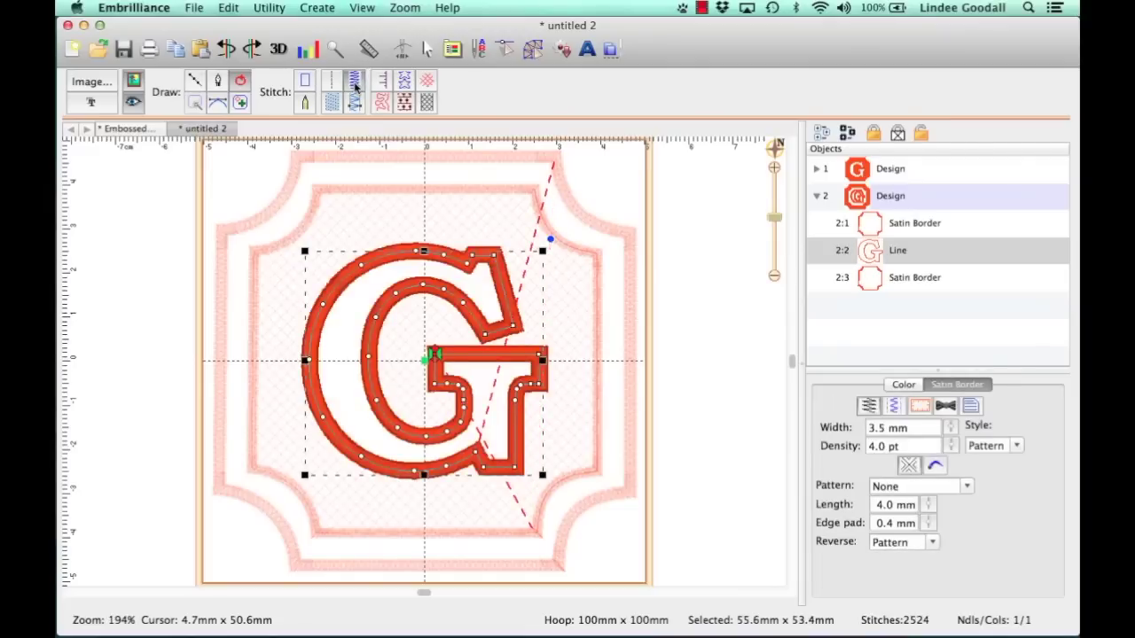
pyautogui.tripleClick(881, 427)
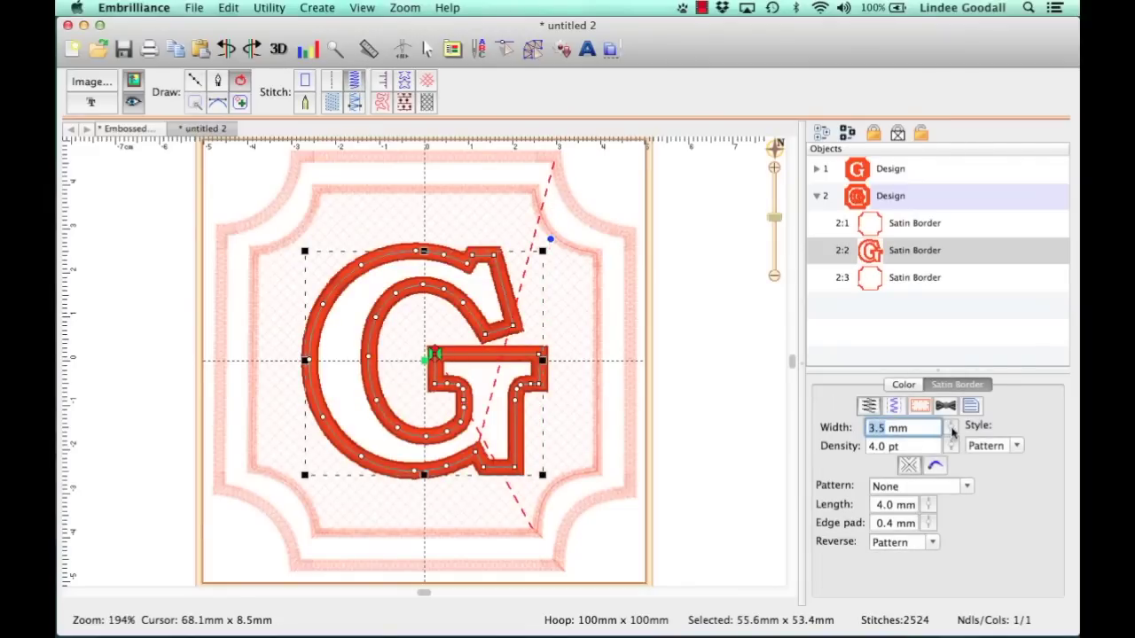
pyautogui.moveTo(951, 430); pyautogui.dragTo(950, 473)
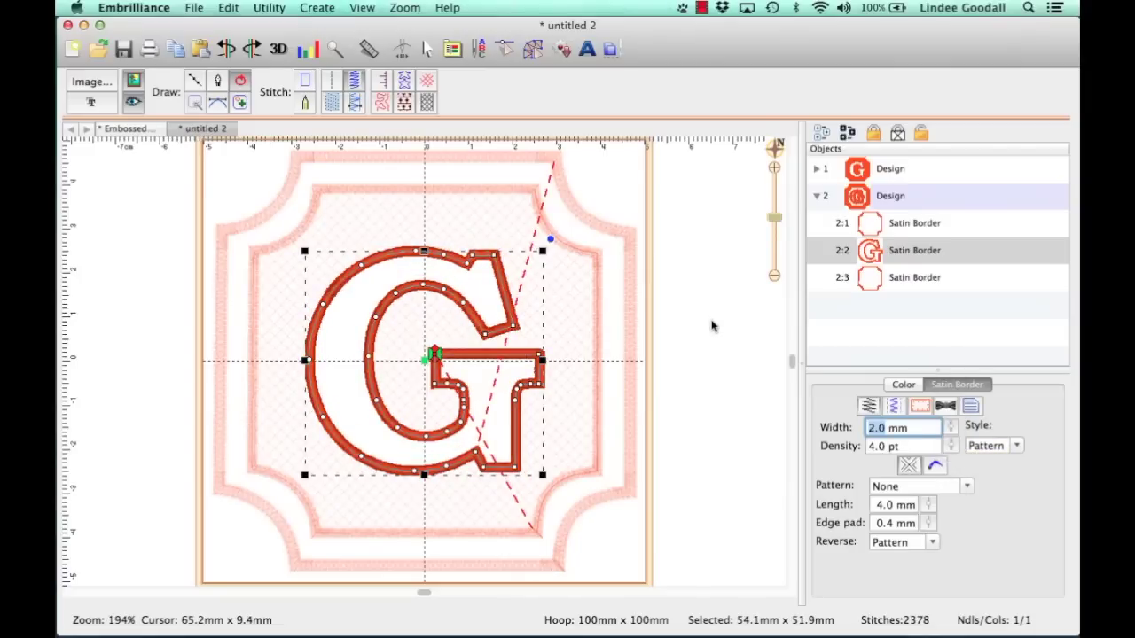
pyautogui.click(894, 406)
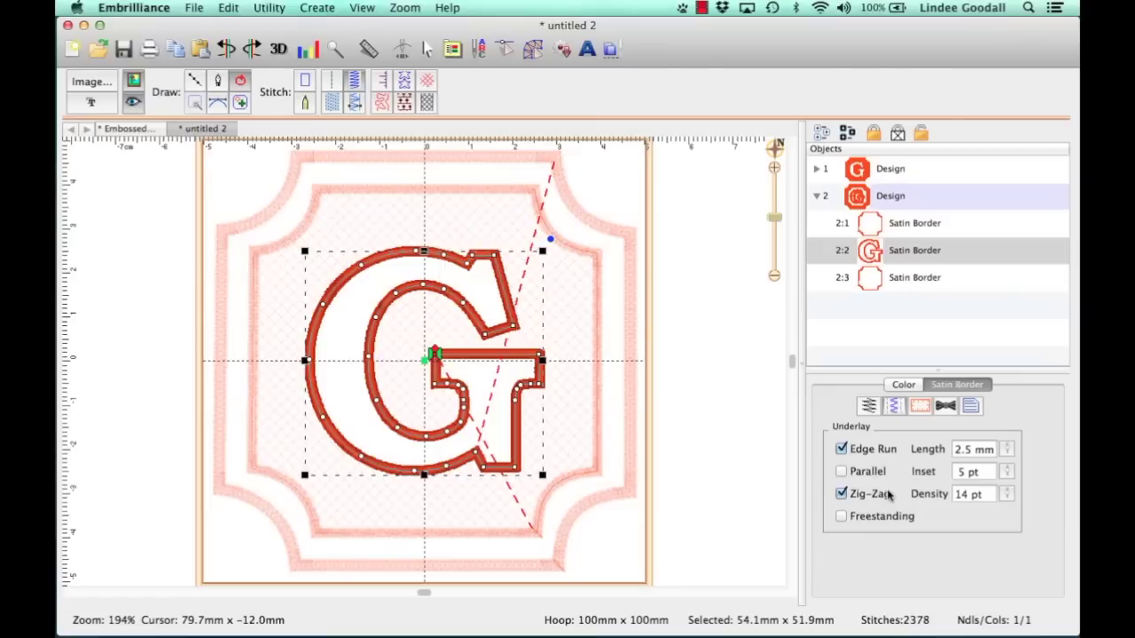
pyautogui.click(734, 375)
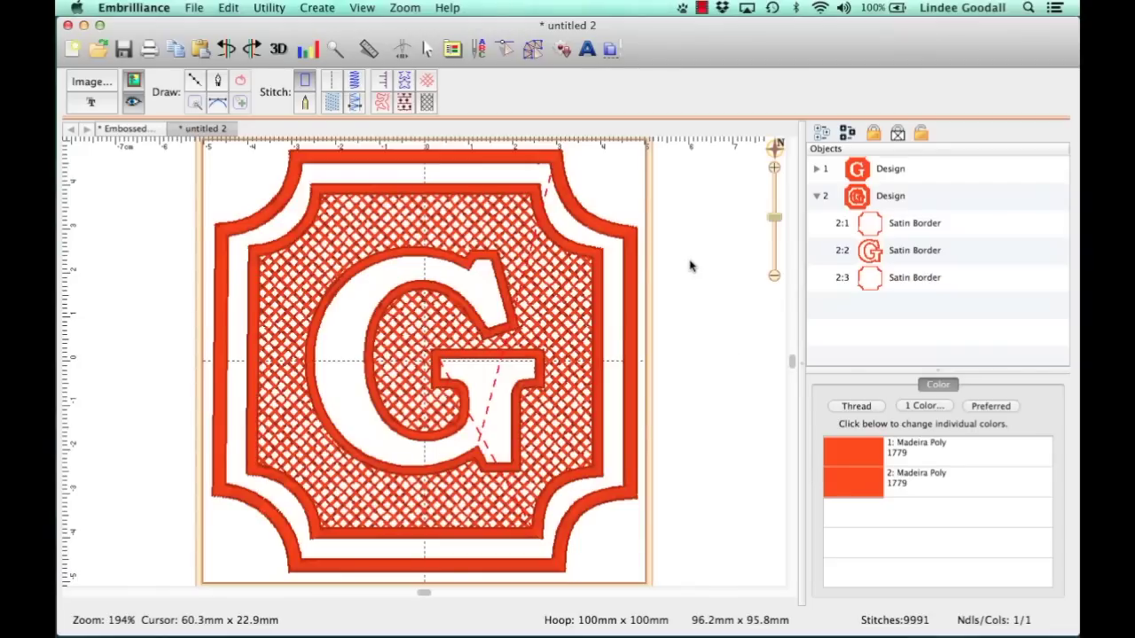
pyautogui.click(635, 288)
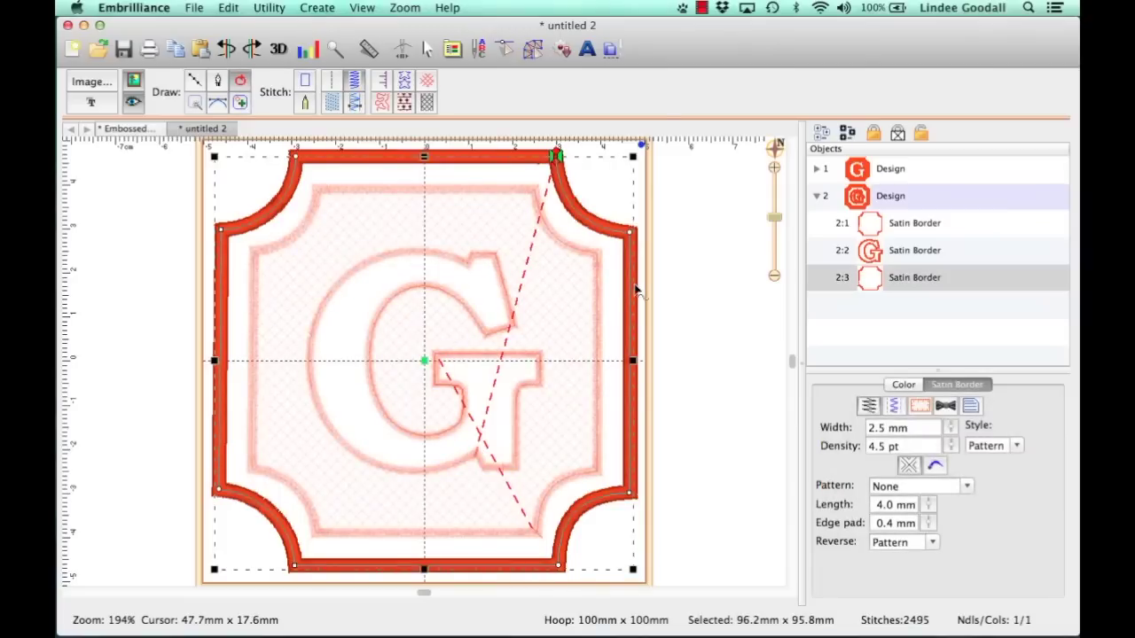
pyautogui.click(696, 272)
pyautogui.click(600, 290)
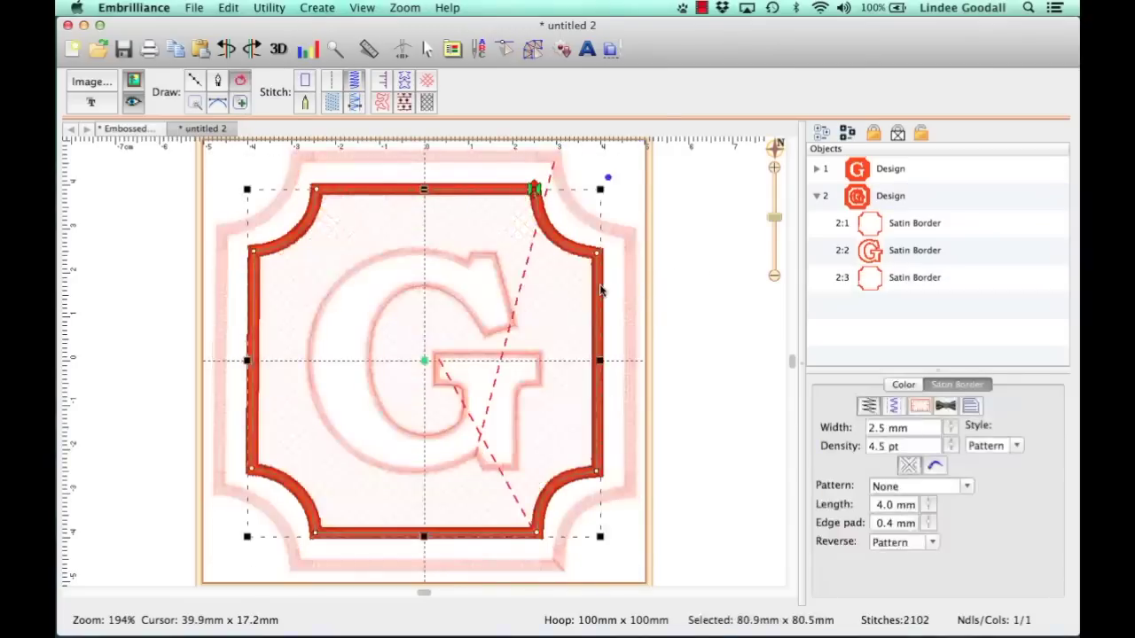
pyautogui.click(671, 270)
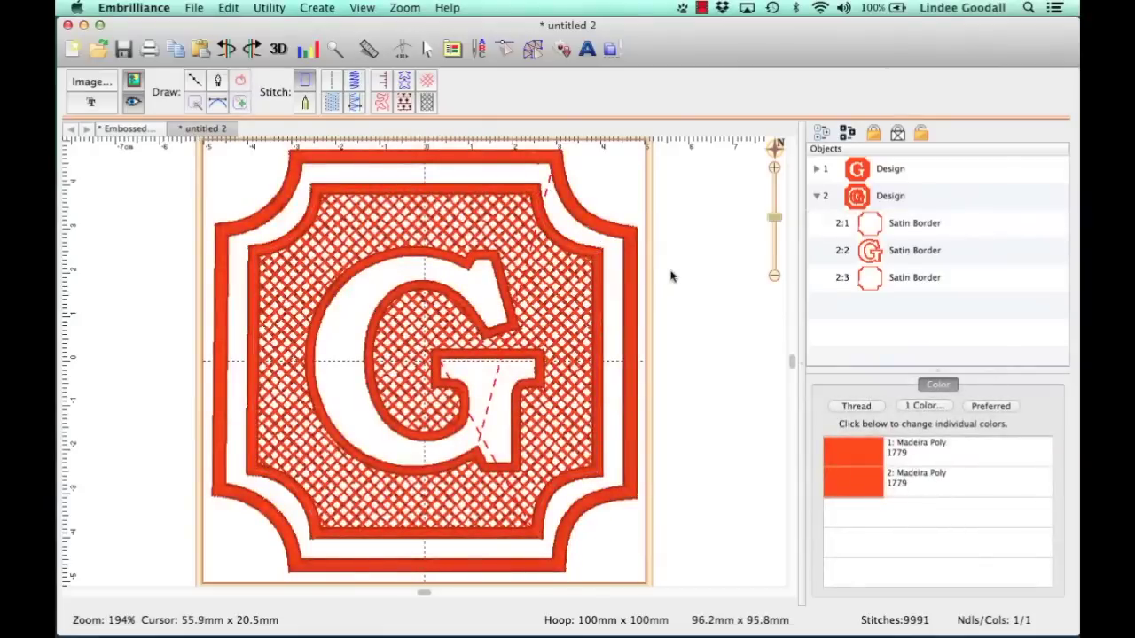